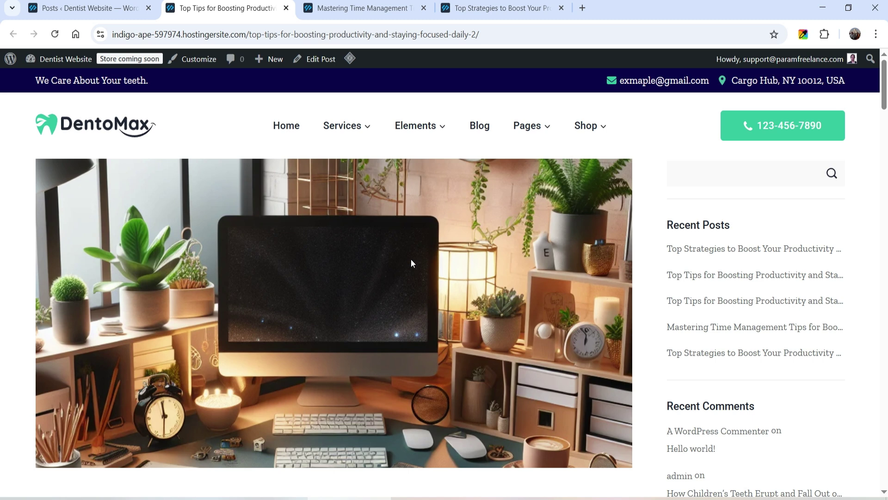
Review the published productivity and time management blog posts on the dentist website
scroll(411, 259, down, 15)
scroll(409, 264, down, 4)
scroll(409, 264, up, 2)
click(350, 8)
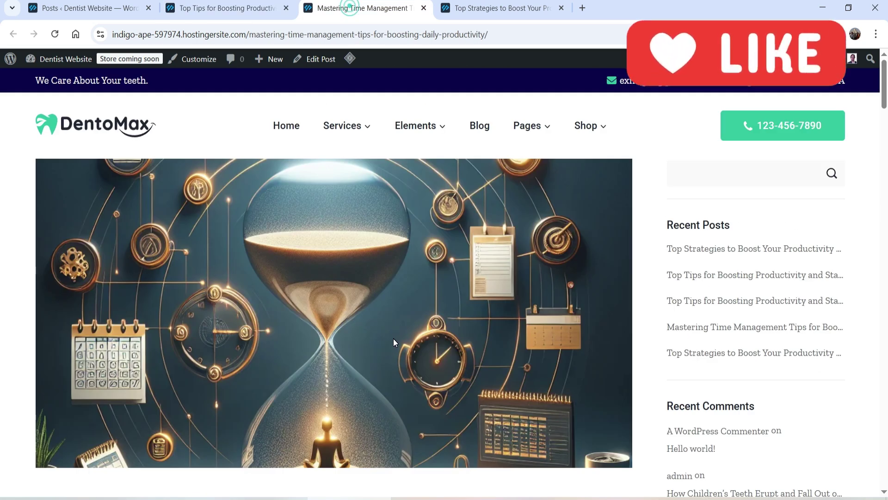
click(499, 8)
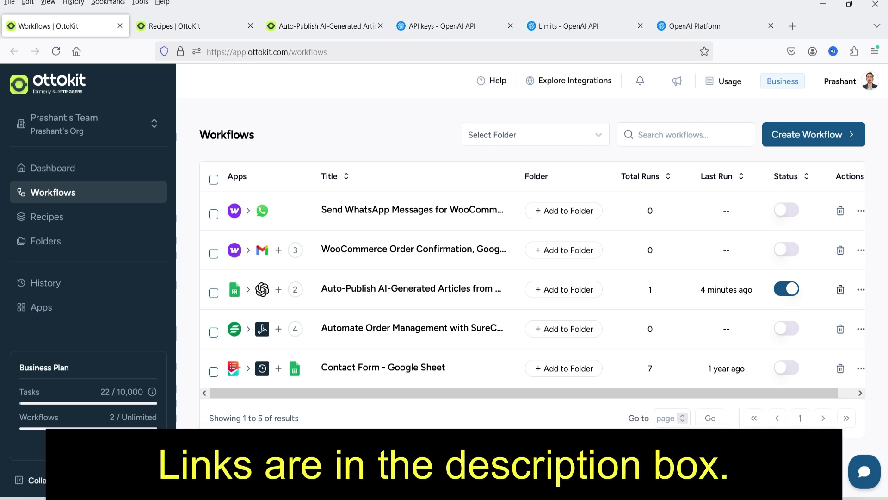
Browse OttoKit's recipe library down to the Content Creation & Marketing Automations category
key(ctrl+Tab)
scroll(437, 264, down, 10)
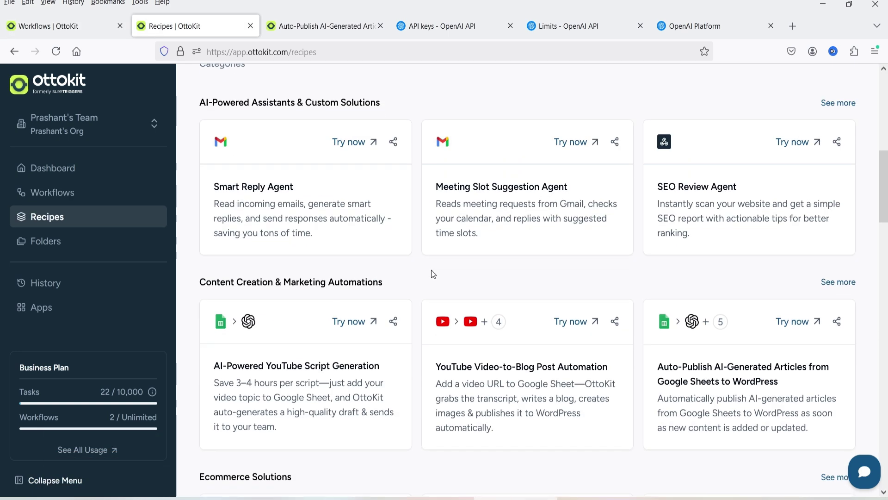
scroll(432, 270, down, 3)
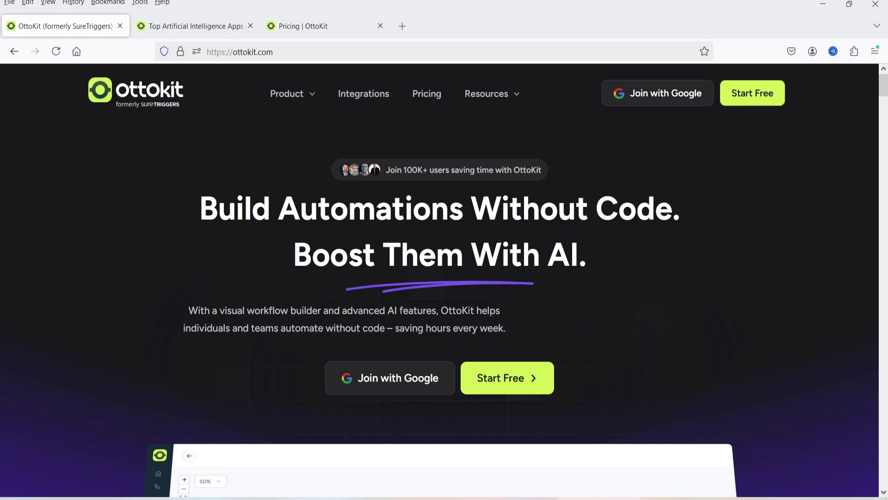
Look through the Artificial Intelligence apps in OttoKit's integrations directory, and return to the OttoKit homepage
click(194, 27)
scroll(491, 224, up, 1)
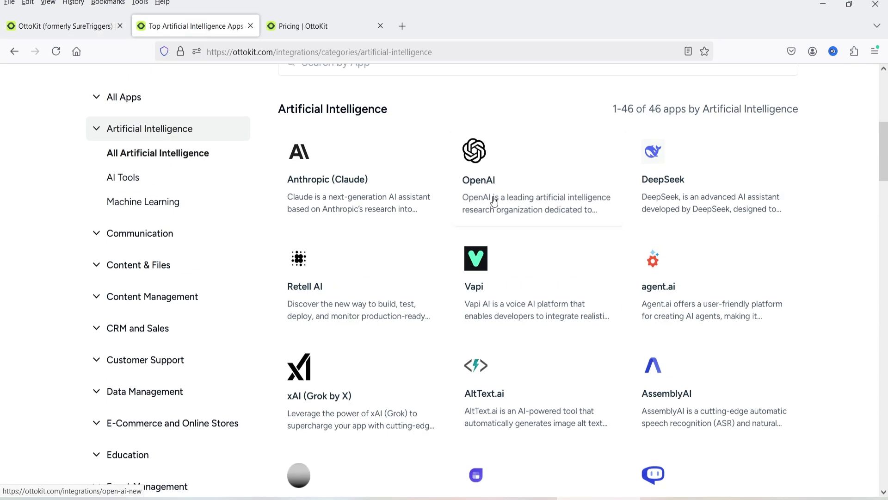
scroll(501, 203, up, 2)
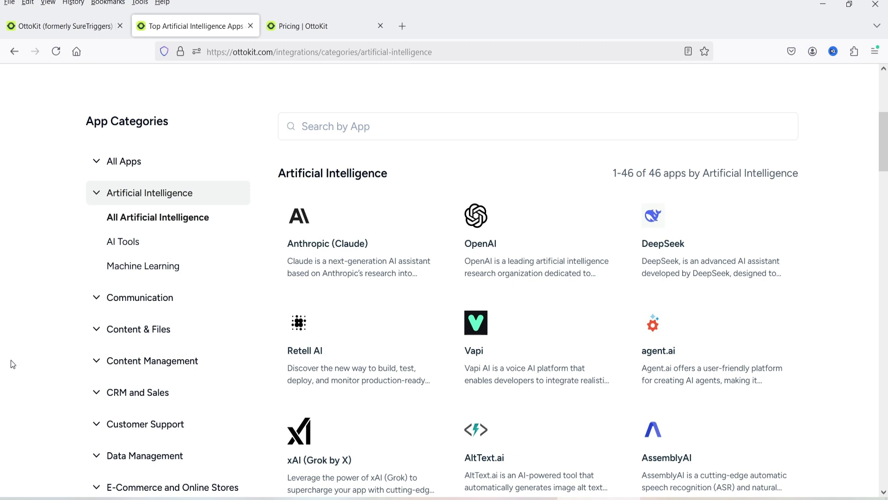
scroll(843, 262, down, 3)
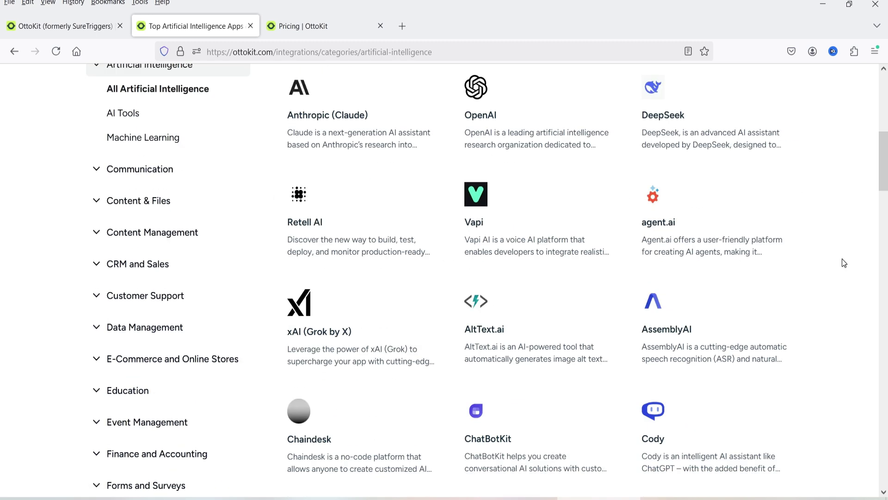
scroll(842, 261, down, 3)
click(55, 28)
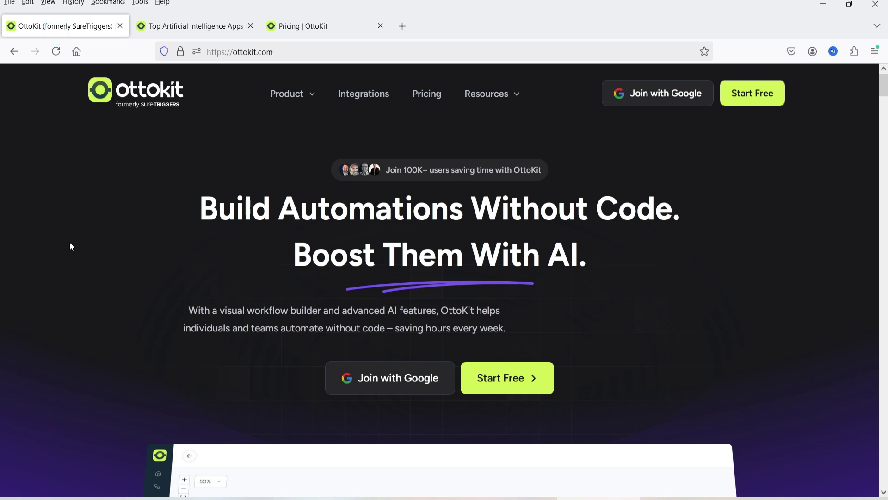
Compare the features and prices of OttoKit's annual Pro, Business and Business Plus plans
key(ctrl+3)
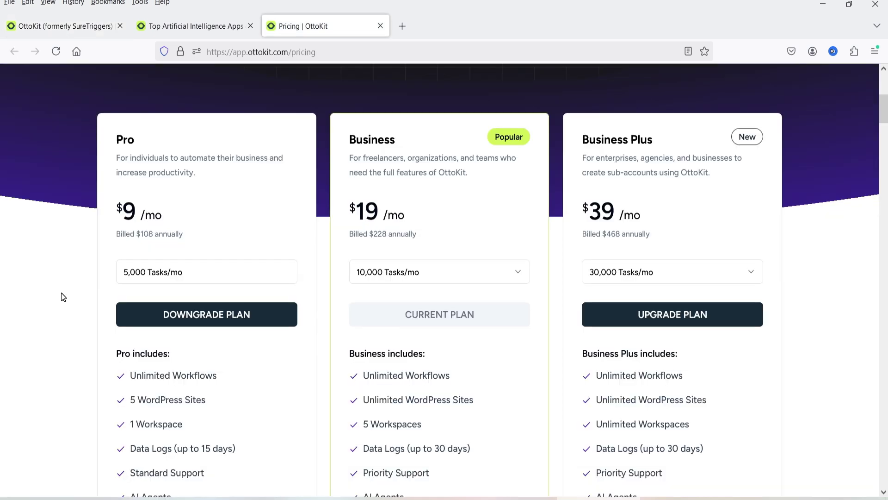
scroll(64, 297, down, 3)
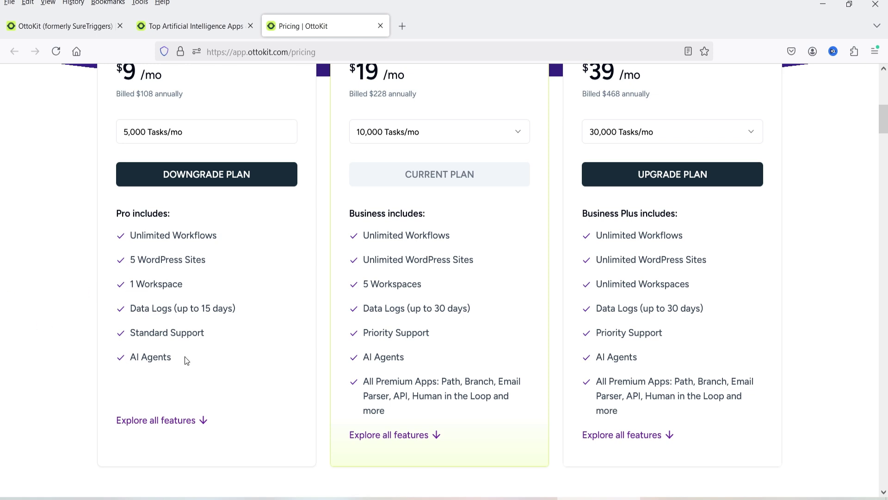
scroll(314, 278, up, 3)
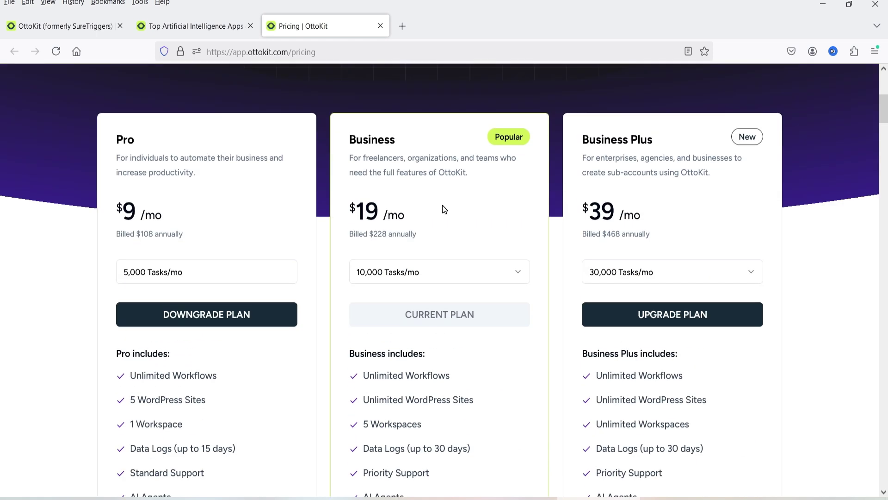
scroll(442, 208, down, 3)
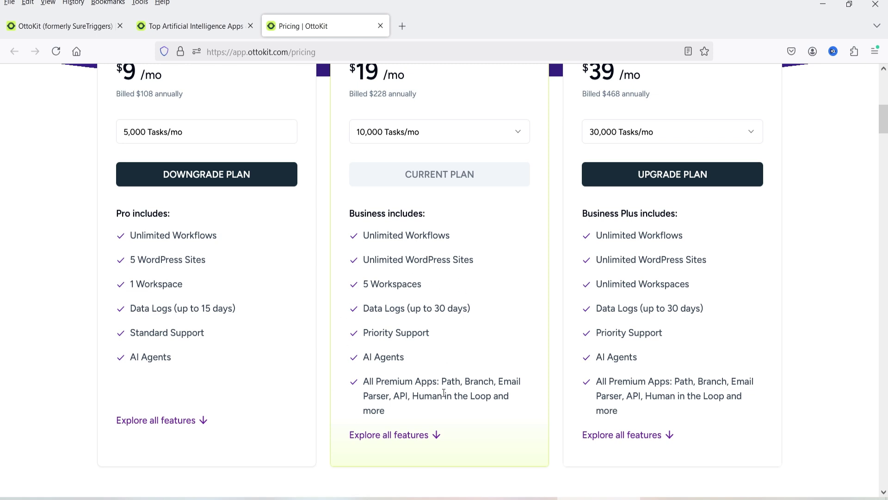
scroll(443, 394, up, 5)
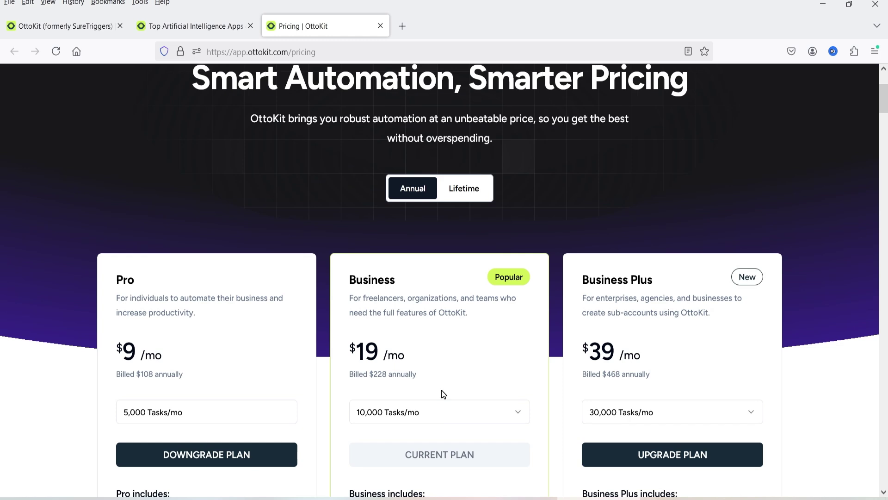
scroll(443, 394, down, 2)
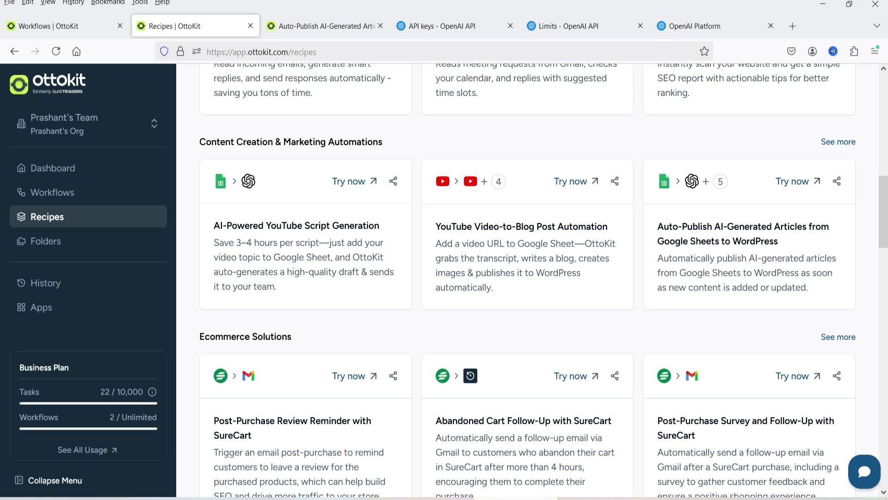
Go from the workflows list to the recipes and locate the Auto-Publish AI-Generated Articles from Google Sheets to WordPress recipe
click(56, 21)
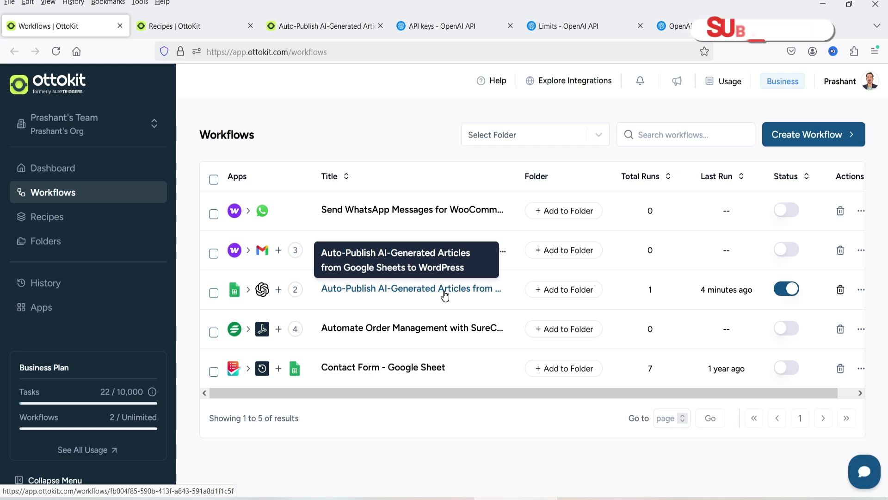
click(53, 219)
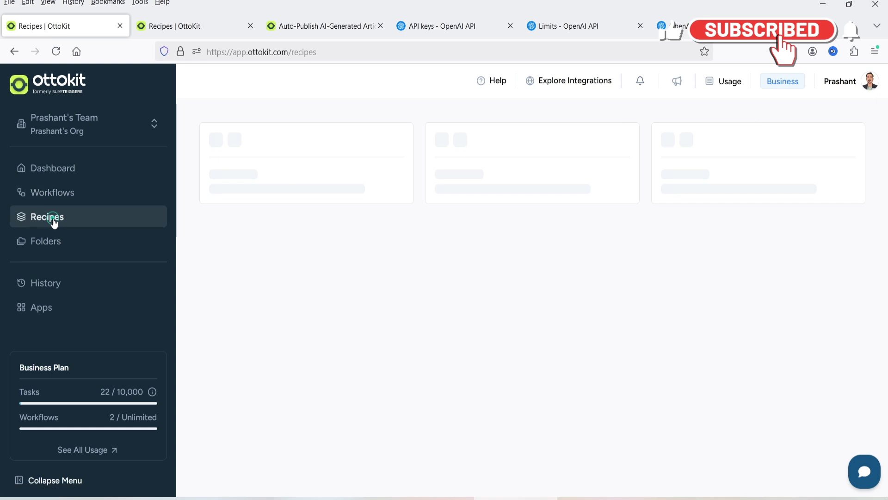
scroll(325, 242, down, 10)
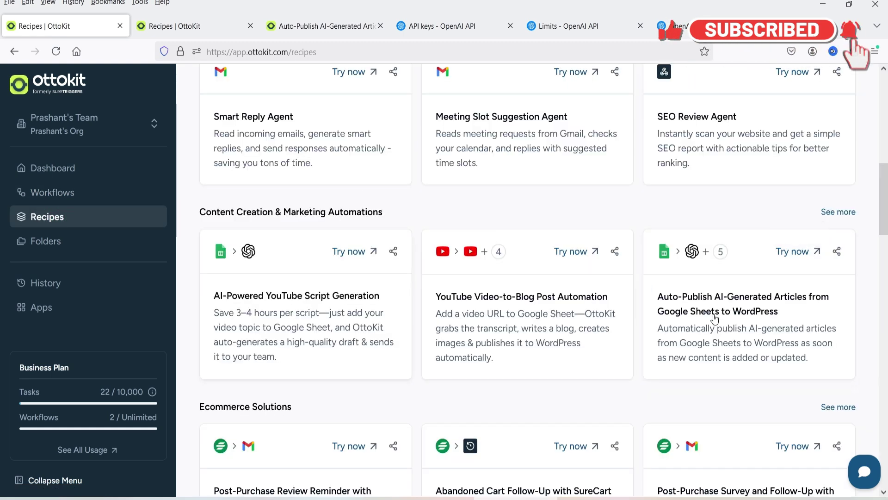
scroll(669, 323, up, 3)
scroll(669, 323, up, 8)
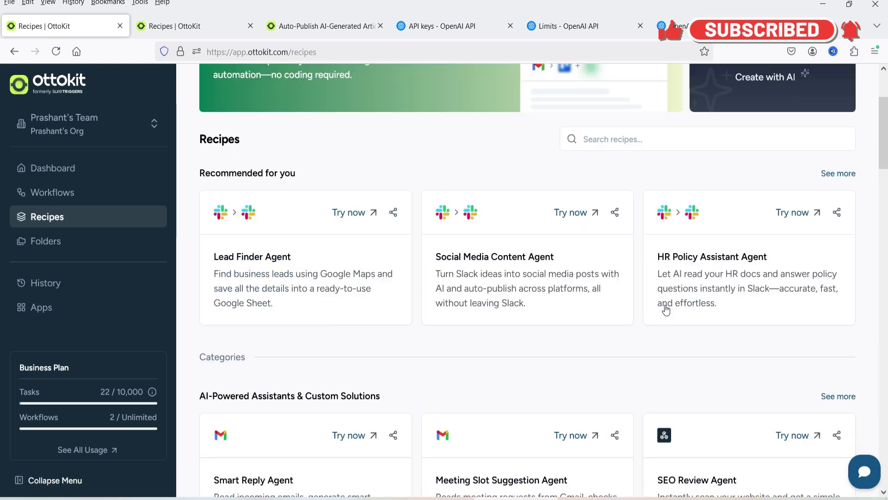
click(612, 266)
Open the Google Sheets Trigger in the auto-publish workflow and check the New Topic and Post Title columns in the Ottokit Demo 1 spreadsheet
click(327, 26)
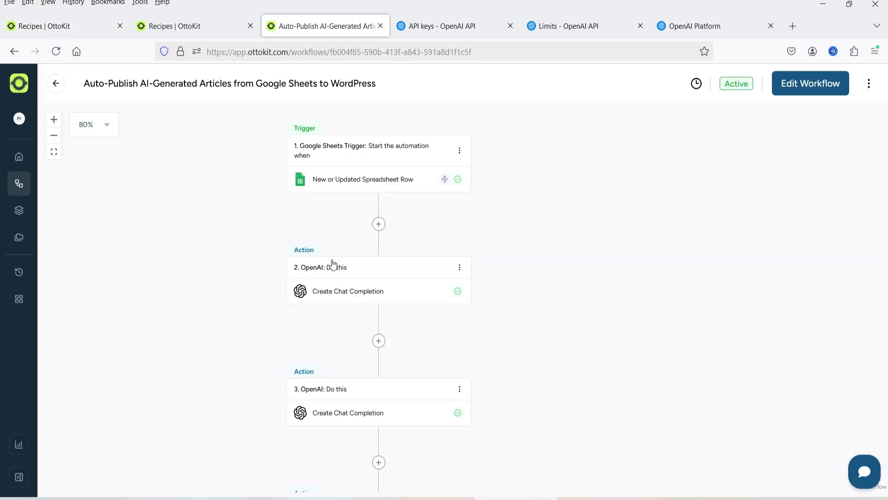
click(340, 152)
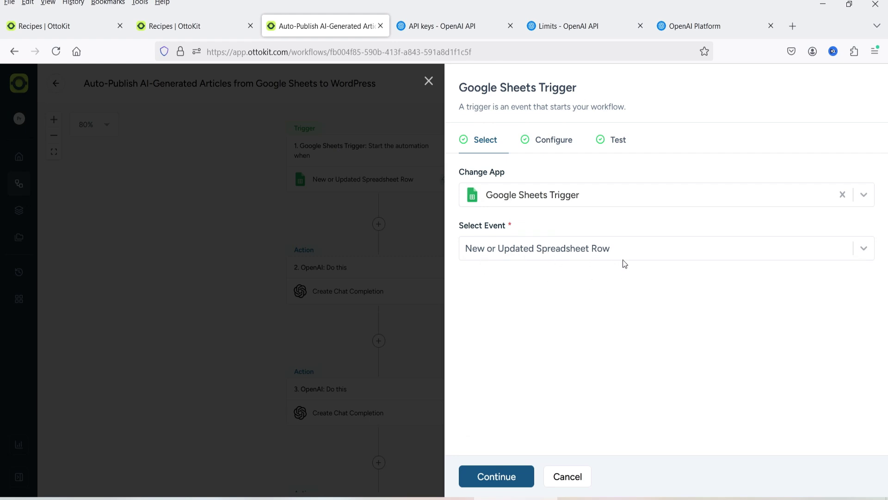
key(alt+Tab)
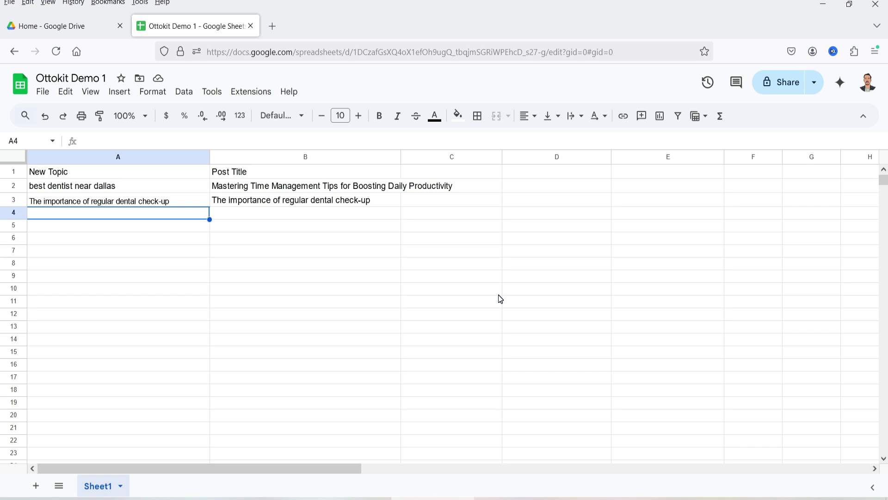
click(138, 274)
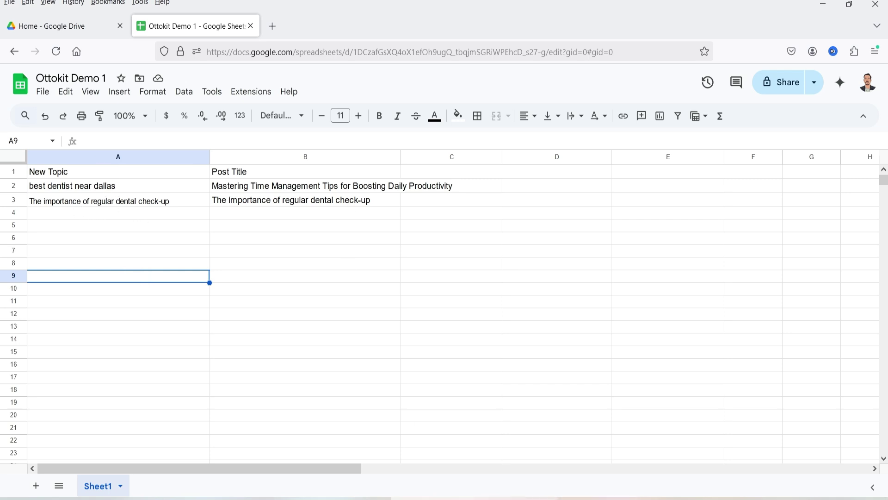
key(alt+Tab)
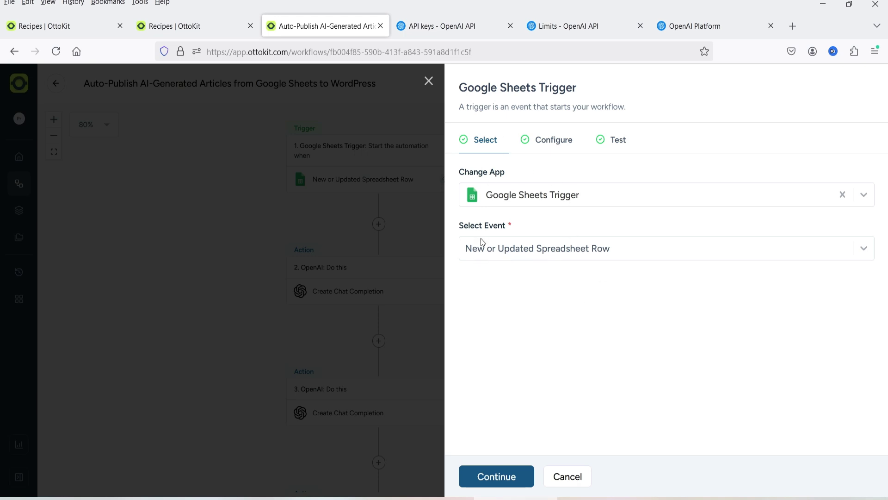
Advance the Google Sheets Trigger to its Configure stage and open the linked setup article in a new browser tab
click(504, 481)
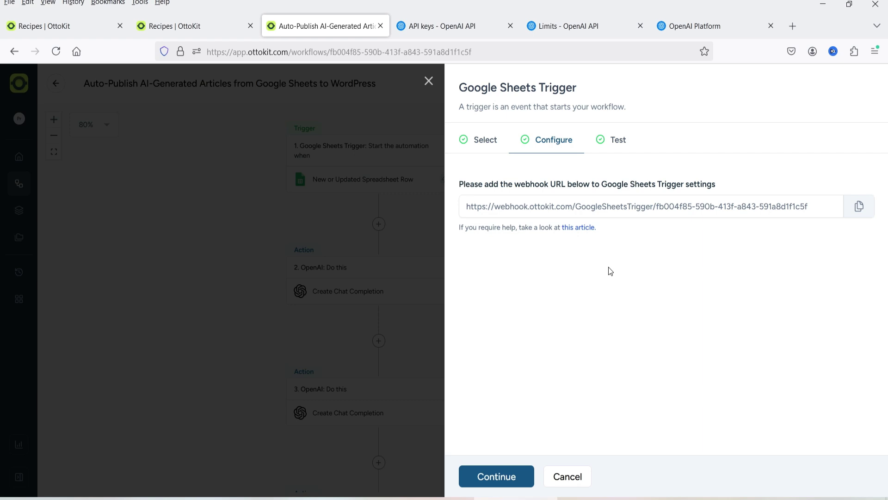
right_click(578, 228)
click(601, 237)
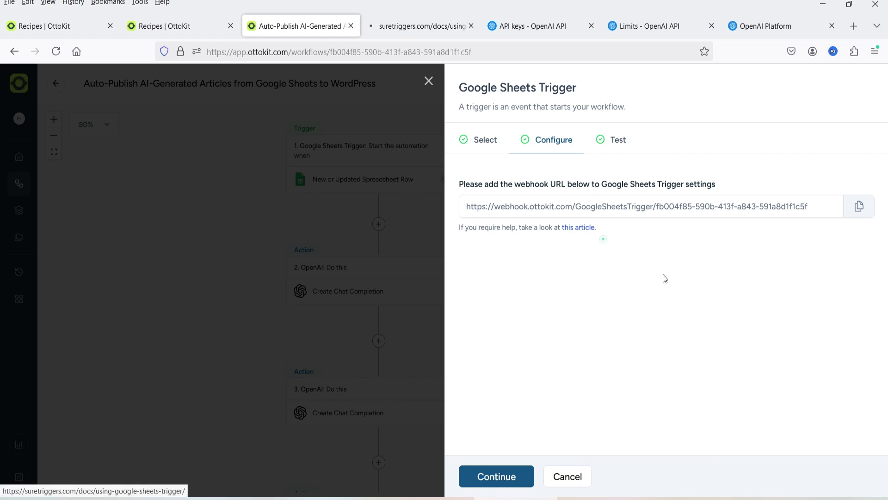
click(403, 17)
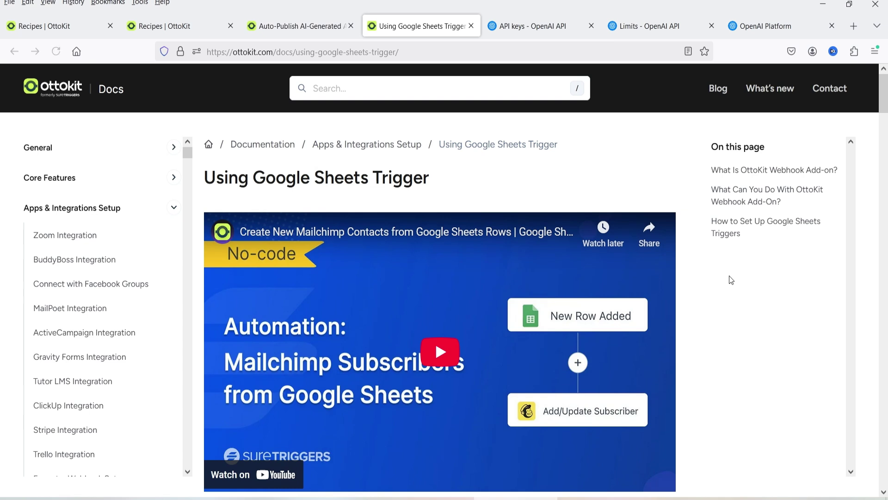
Return to the workflow and copy the Google Sheets Trigger's webhook URL
click(277, 27)
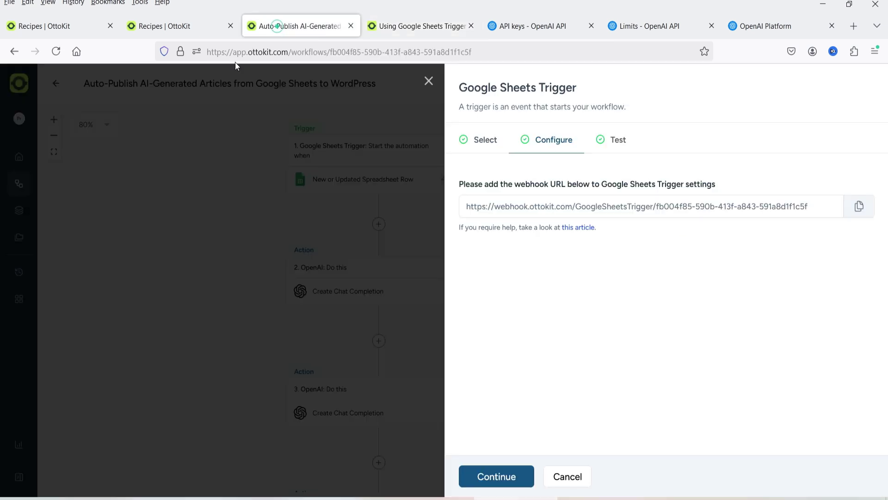
click(859, 206)
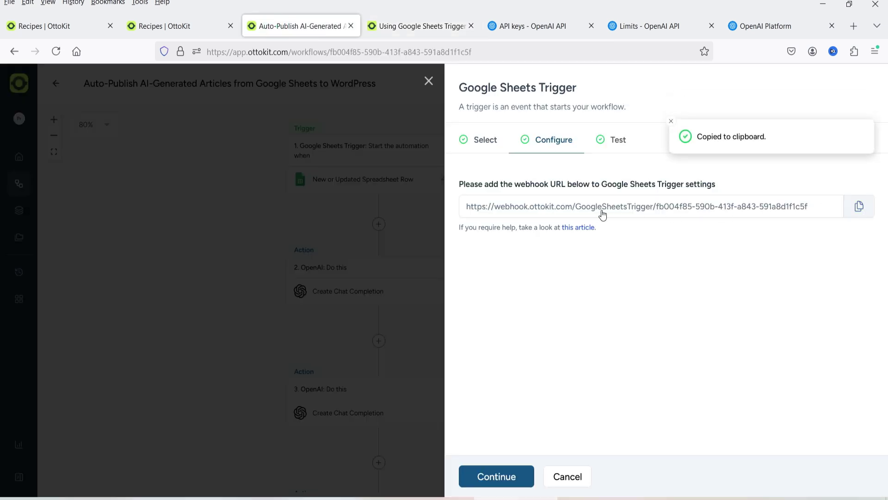
From the Ottokit Demo 1 spreadsheet, search the Google Workspace Marketplace for the SureTriggers Webhook add-on and open its details
key(alt+Tab)
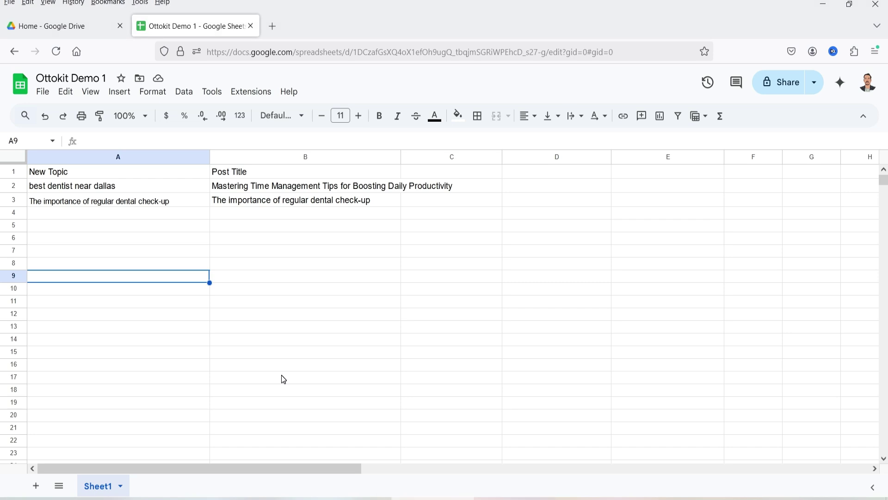
click(252, 95)
mouse_move(259, 113)
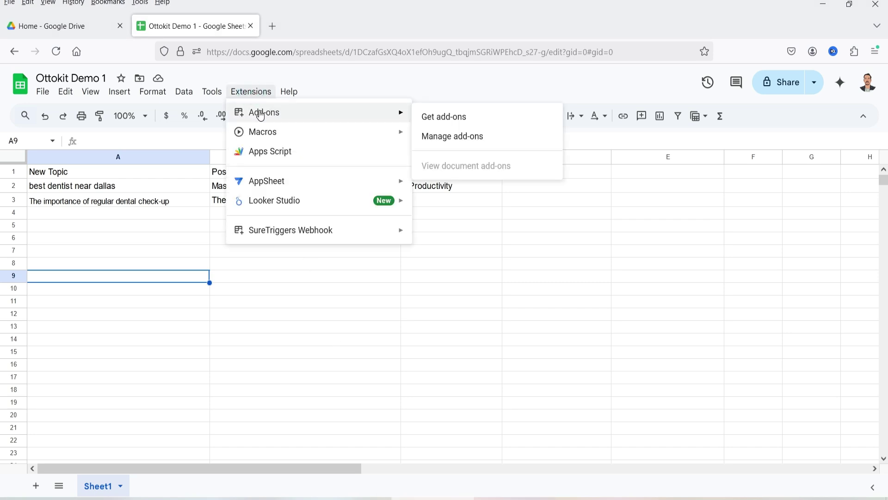
click(444, 116)
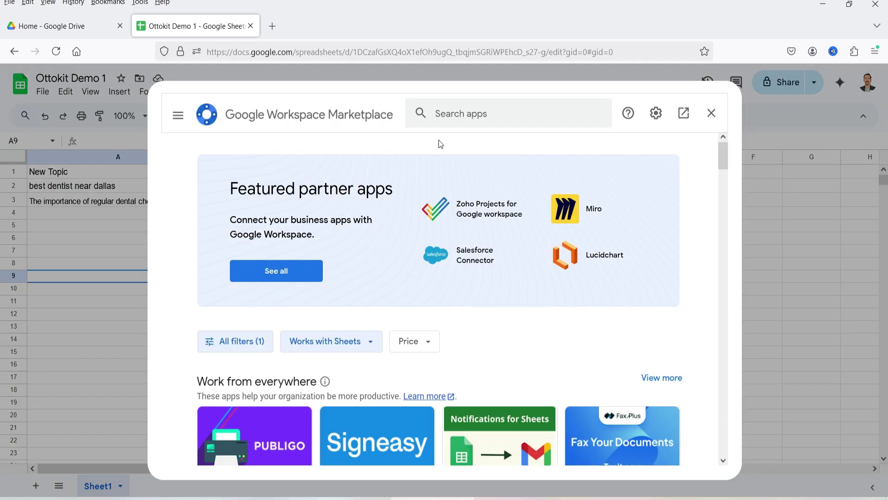
click(493, 111)
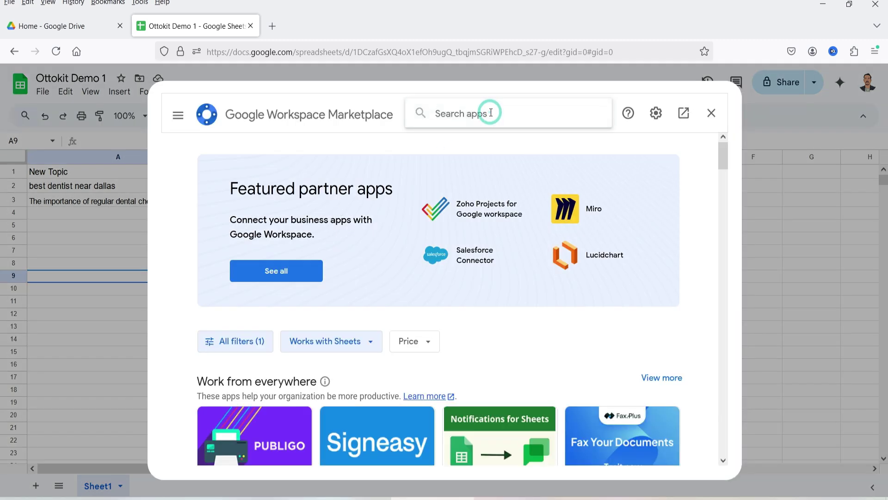
text(suretr)
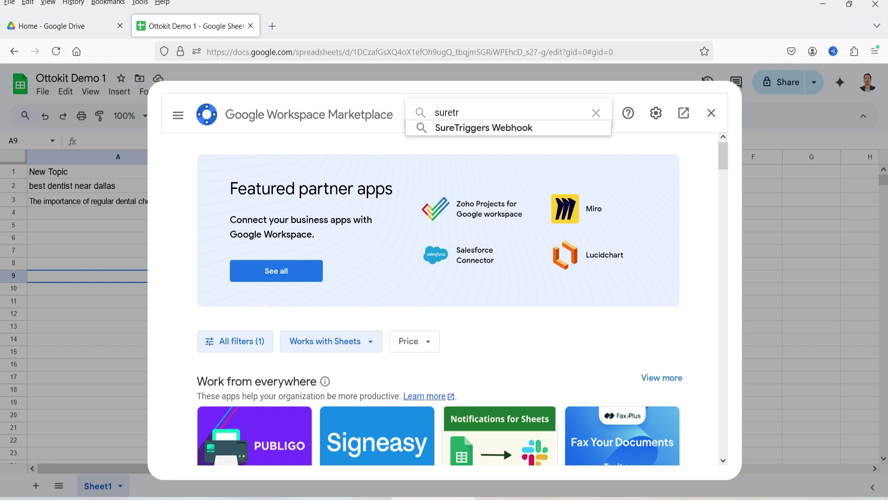
click(502, 131)
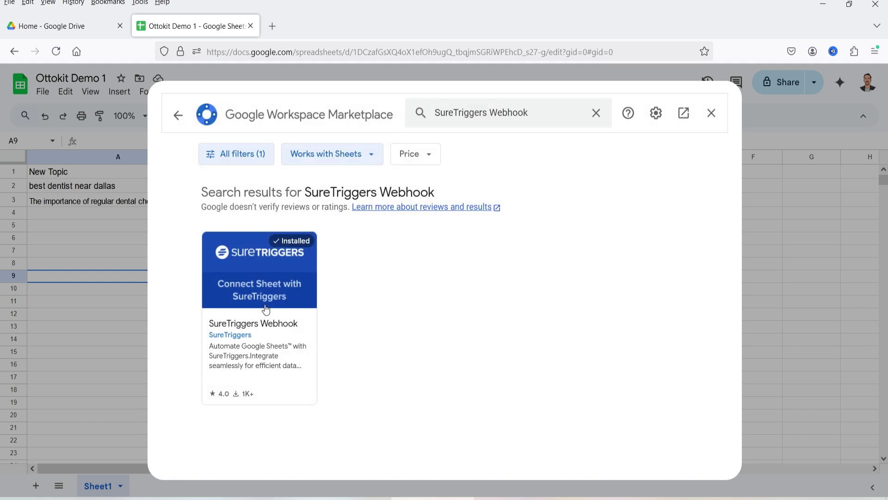
click(285, 314)
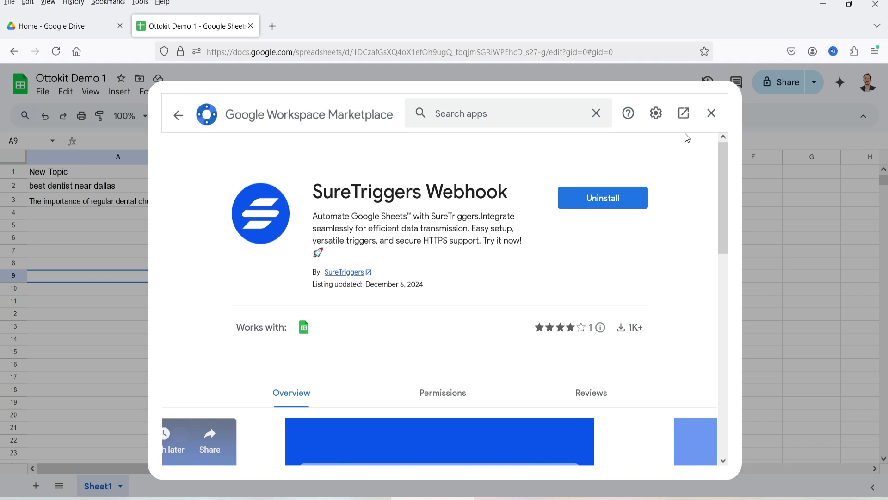
Close the Marketplace listing and open the SureTriggers Webhook setup for Sheet1 to check its webhook URL and trigger column
click(711, 113)
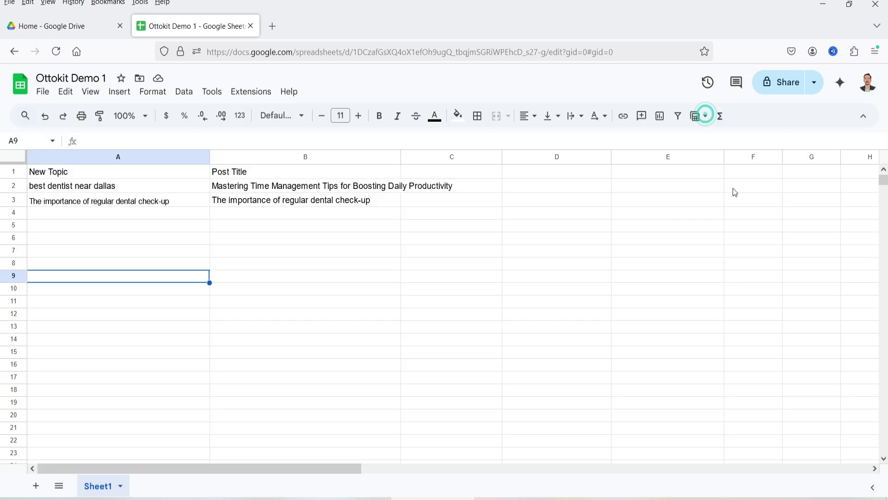
click(250, 93)
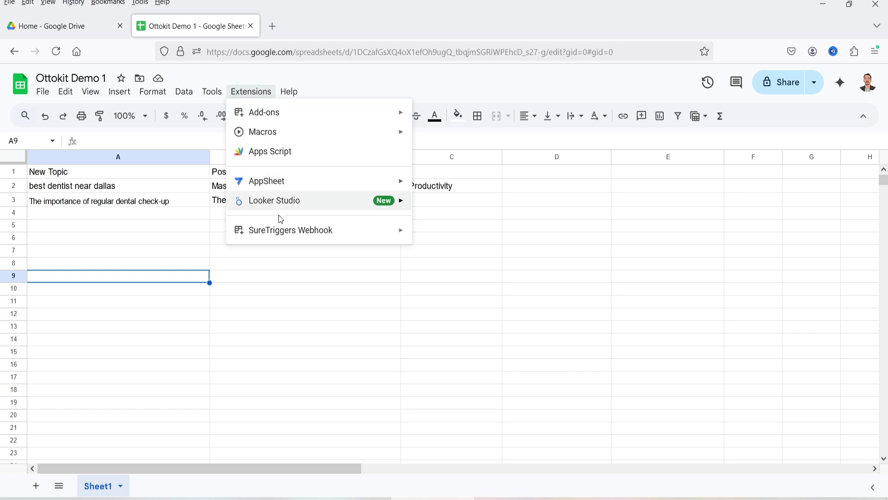
mouse_move(270, 234)
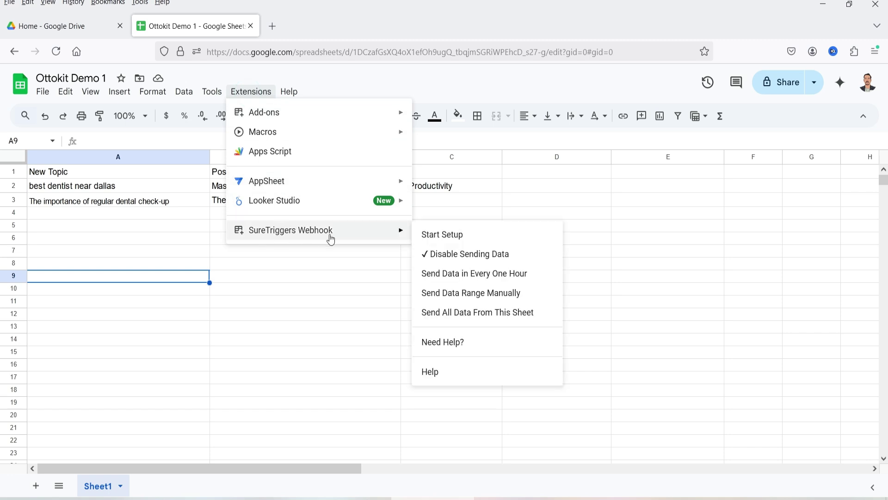
click(456, 244)
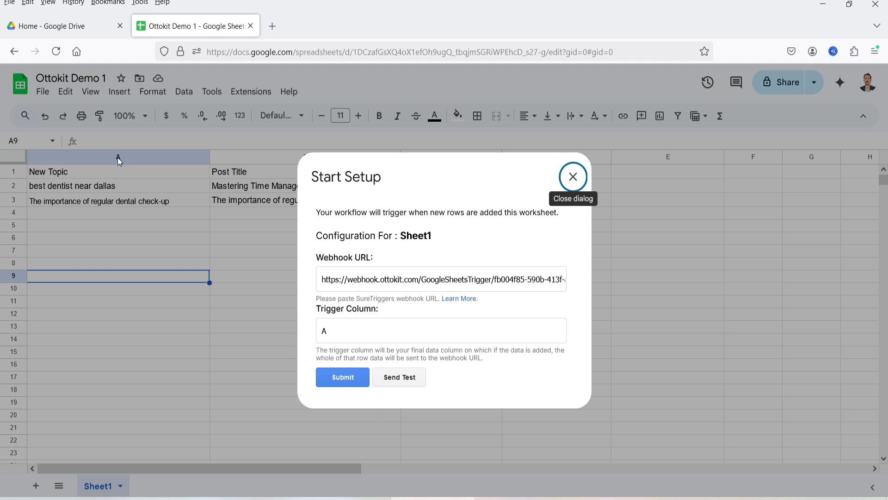
click(346, 330)
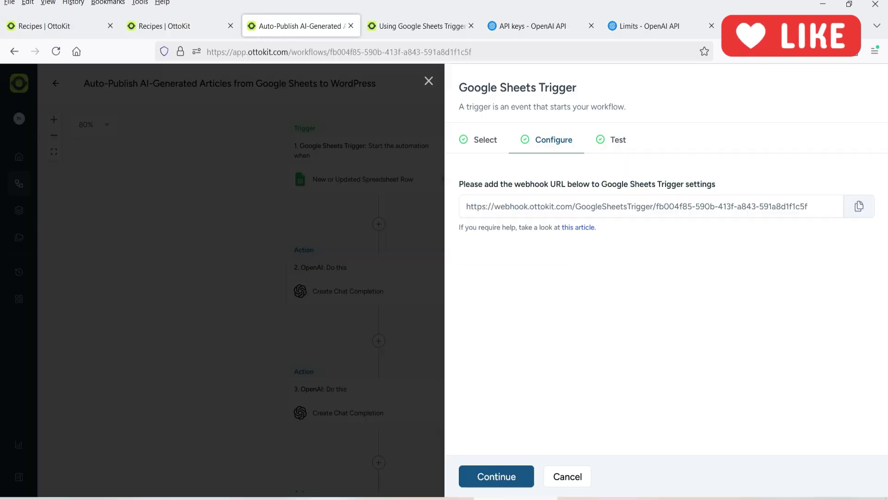
View the Google Sheets Trigger's Test stage, and close both the trigger settings and the spreadsheet's Start Setup dialog
click(500, 476)
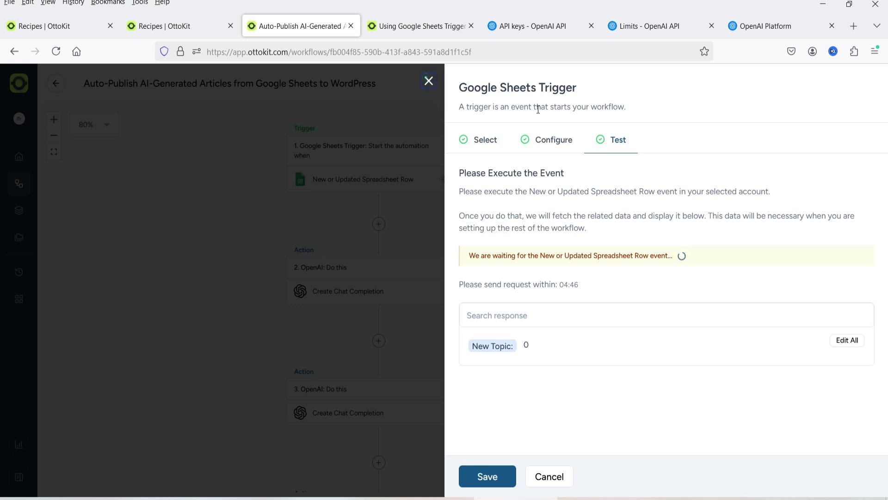
click(428, 83)
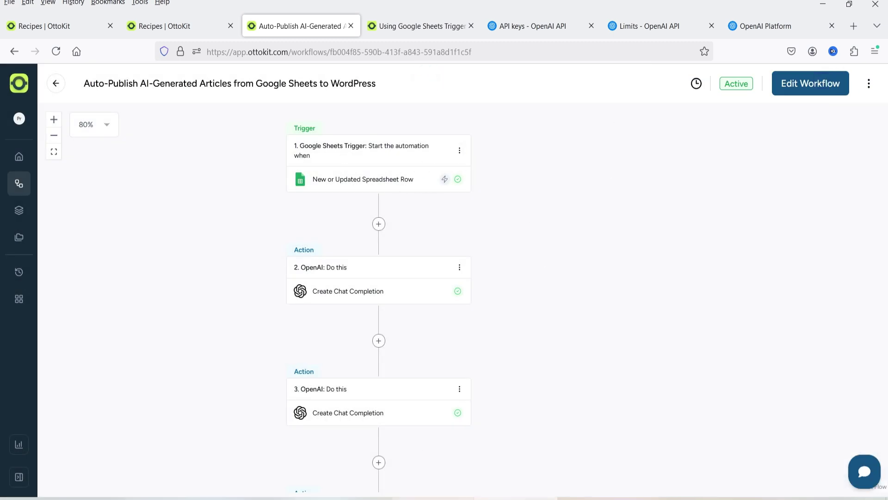
key(alt+Tab)
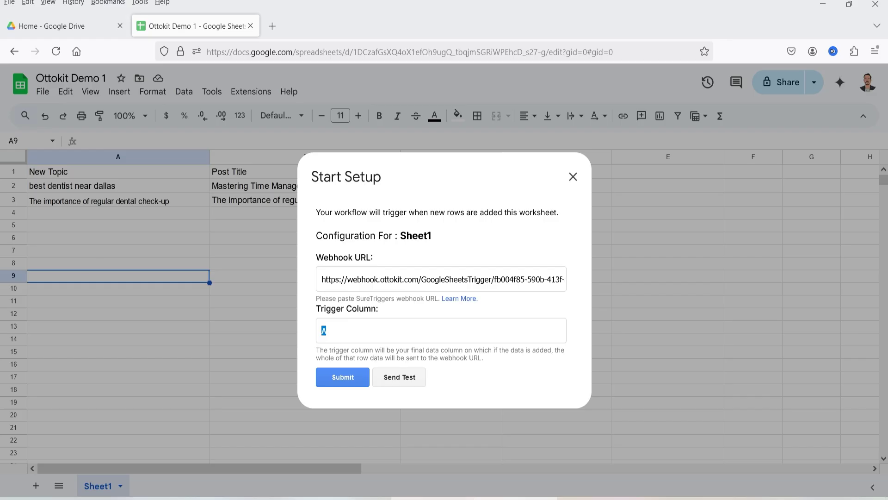
click(577, 185)
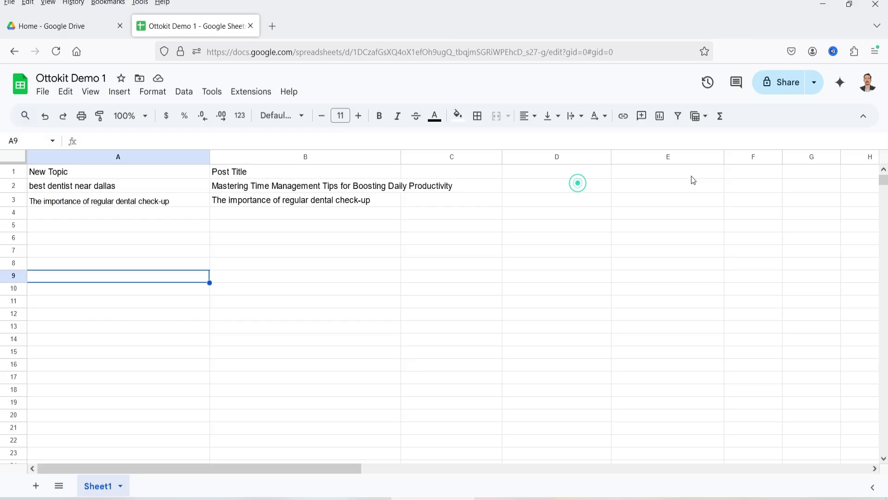
key(alt+Tab)
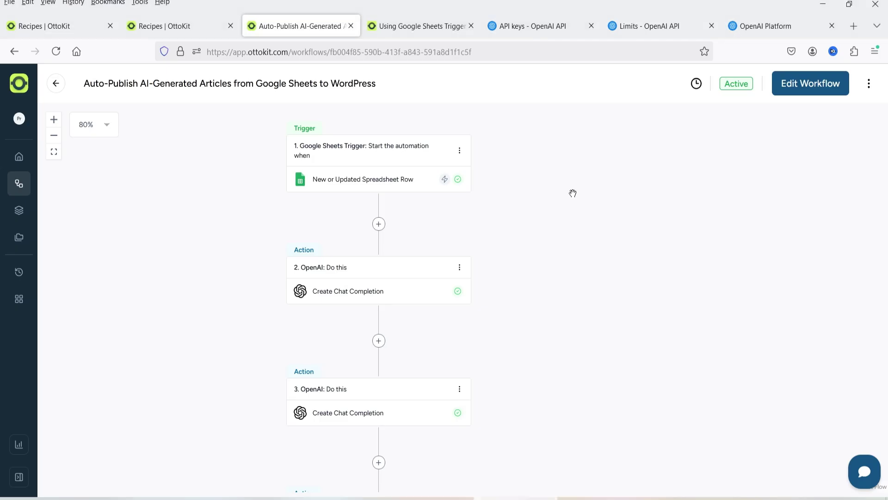
Open the workflow's first OpenAI action and review the API keys and model rate limits on the OpenAI platform
click(339, 280)
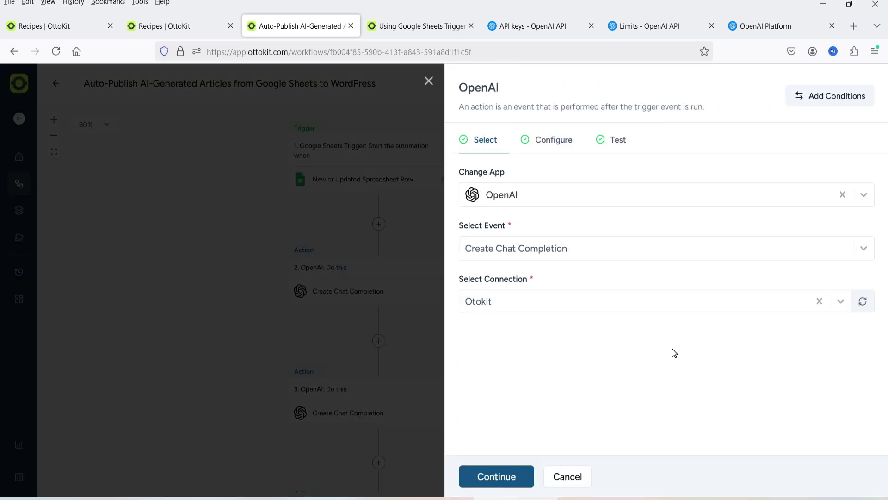
click(541, 33)
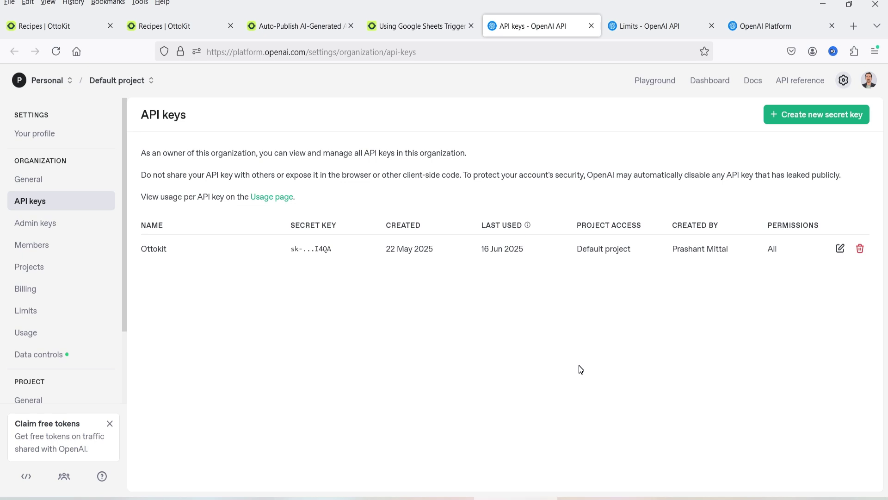
click(648, 27)
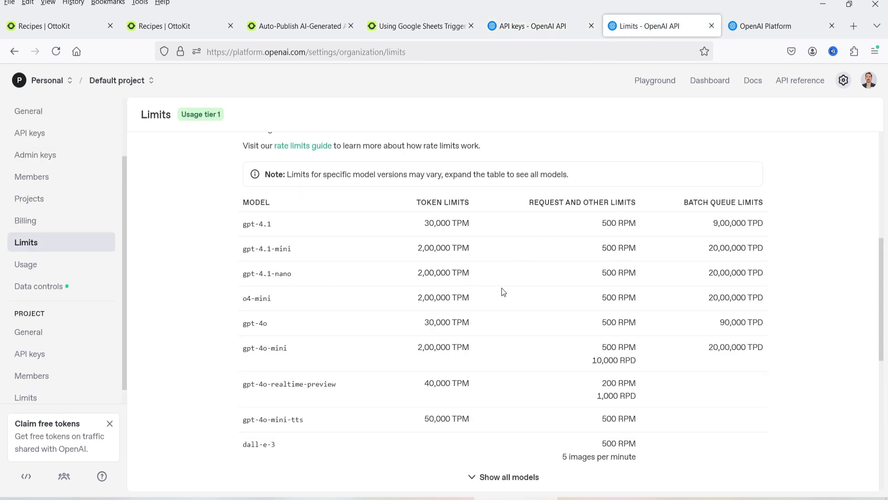
scroll(482, 278, up, 1)
scroll(444, 277, down, 2)
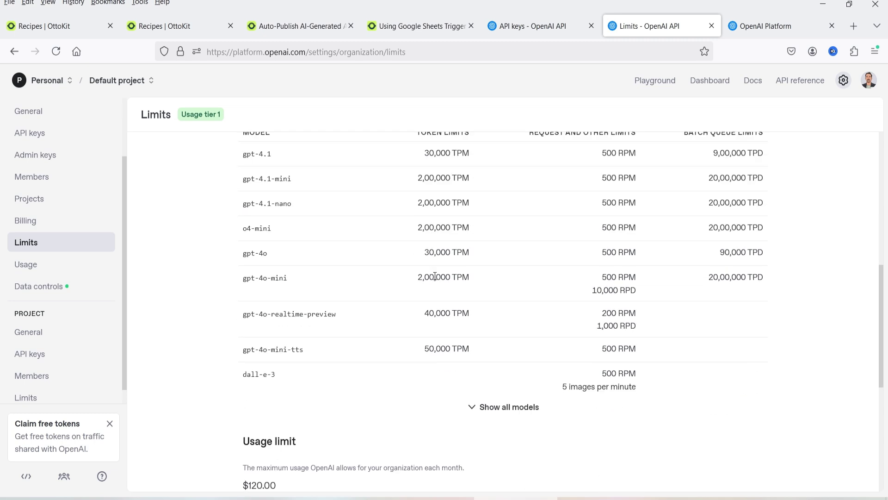
scroll(436, 279, down, 3)
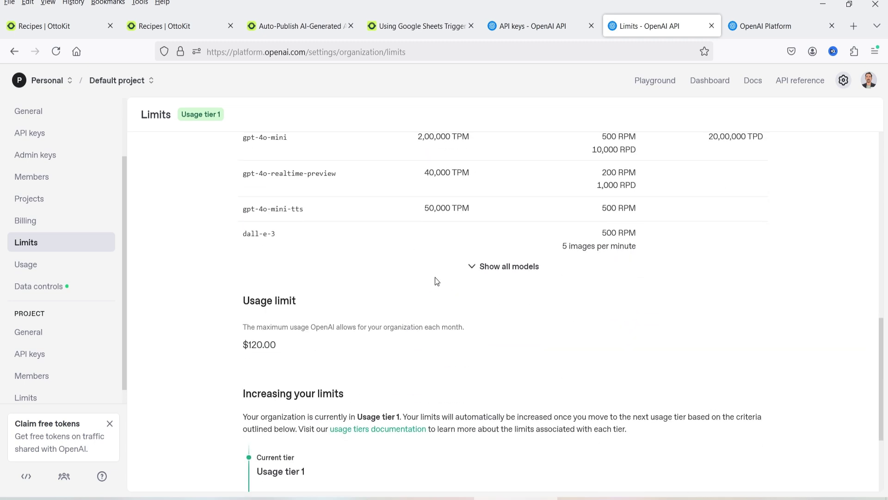
scroll(436, 278, down, 3)
Review the June spend, token and request usage on the OpenAI platform, and return to the OttoKit workflow
click(761, 32)
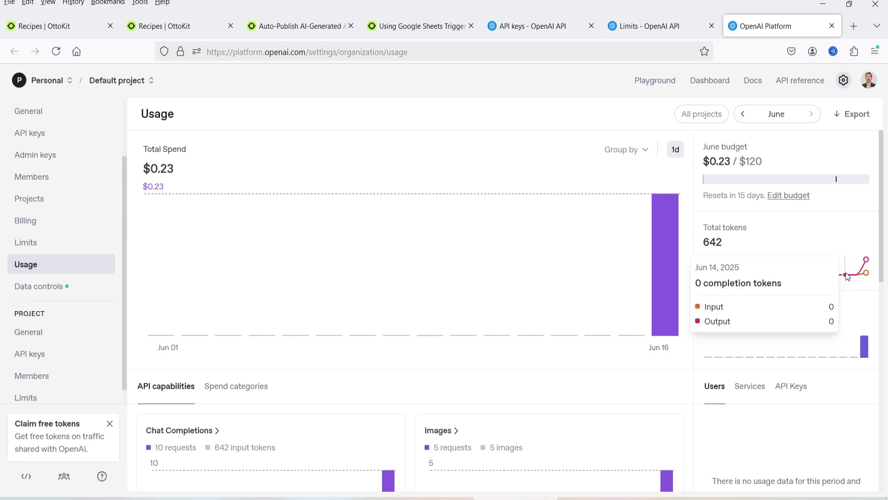
scroll(843, 282, down, 5)
mouse_move(671, 294)
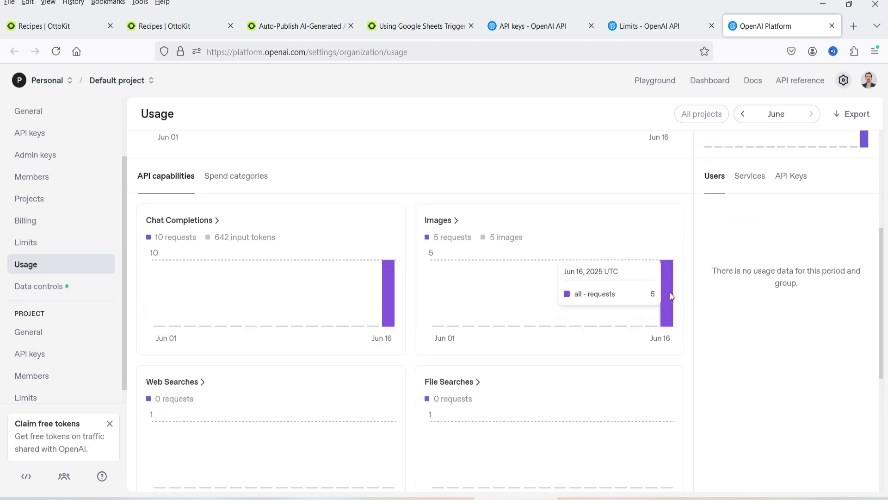
scroll(880, 327, up, 5)
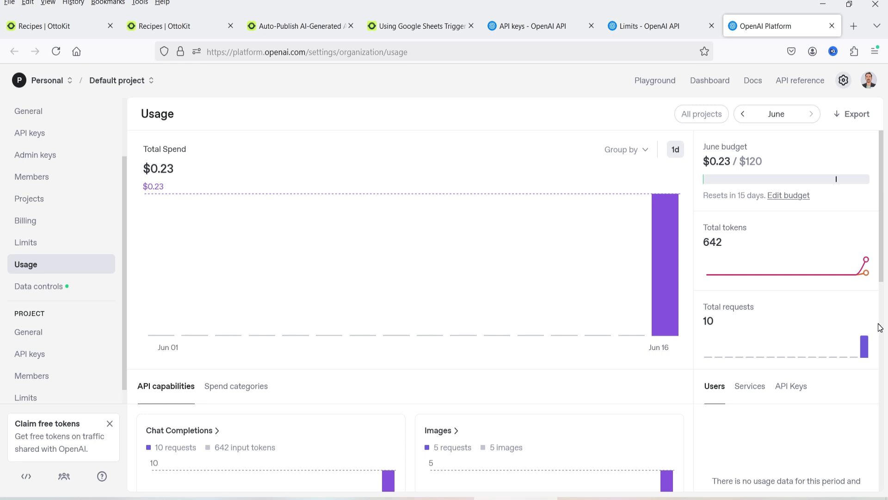
key(ctrl+3)
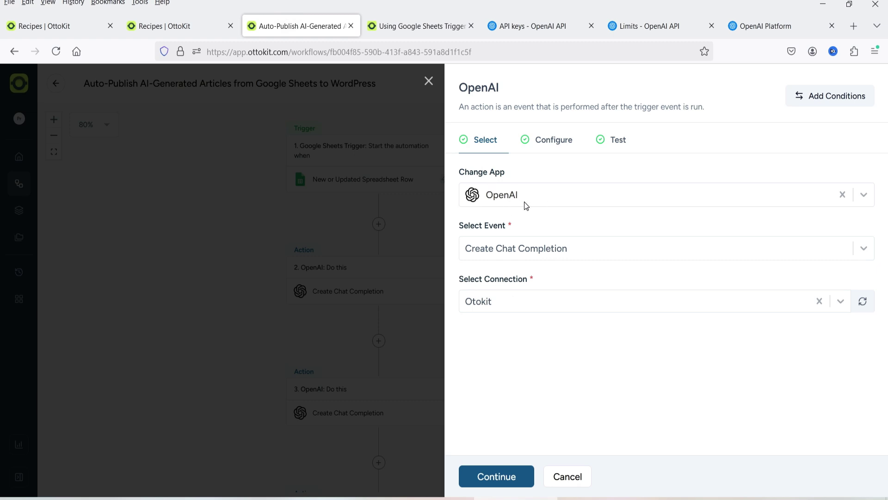
Check the app and event choices of the first OpenAI action, keeping OpenAI and Create Chat Completion
click(596, 204)
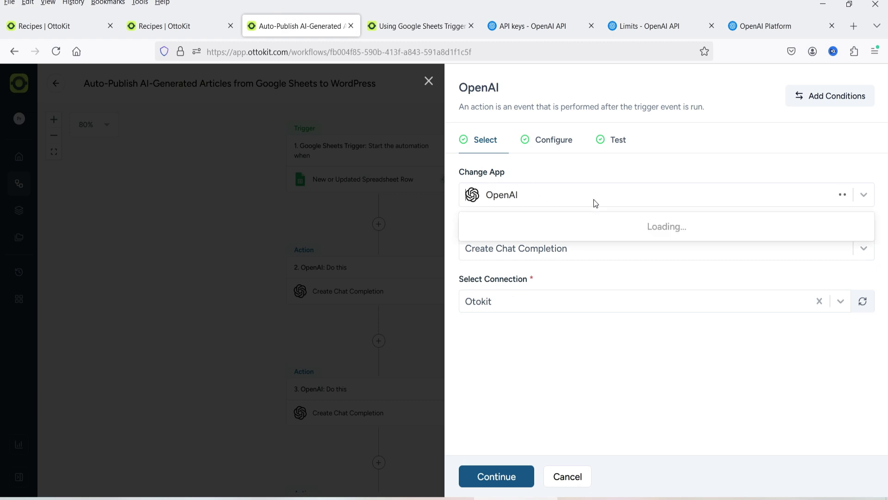
click(618, 174)
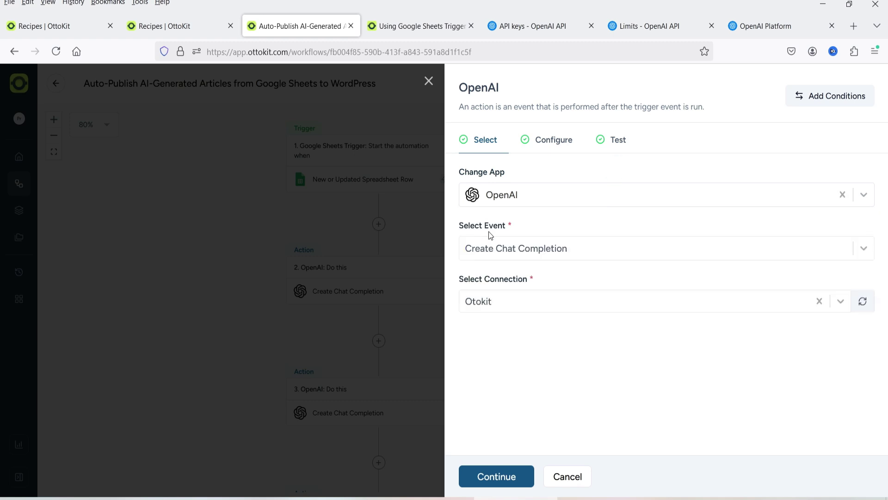
click(540, 252)
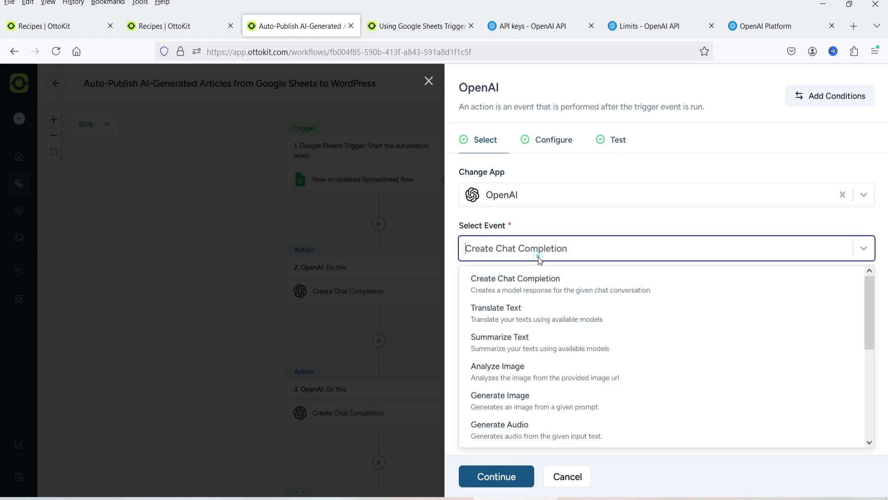
click(607, 224)
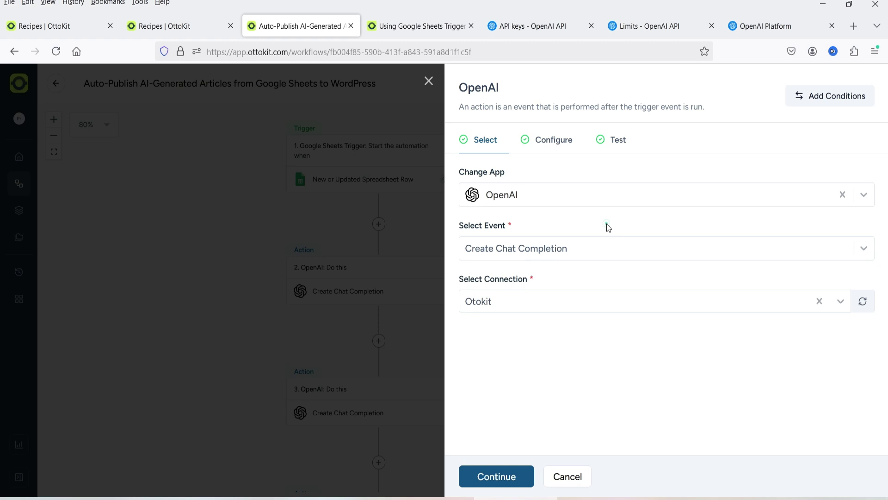
Open the new OpenAI connection form from the action's connection choices and inspect its title and API key fields
click(498, 300)
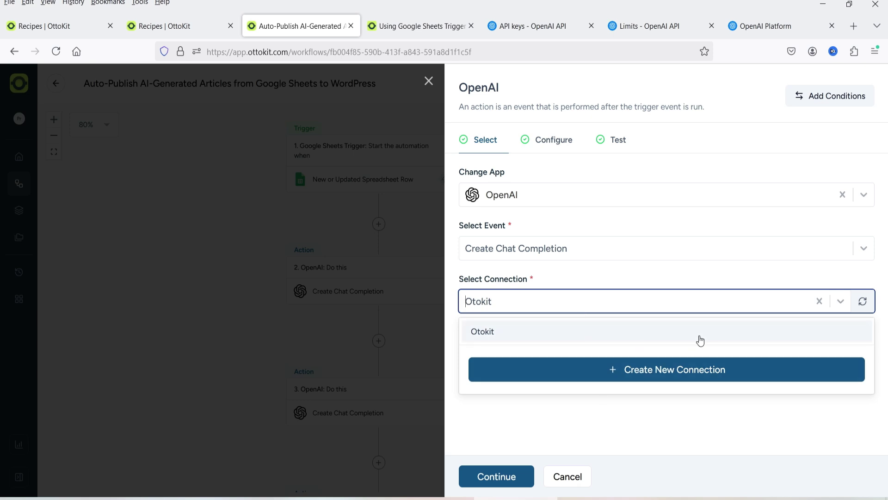
click(684, 373)
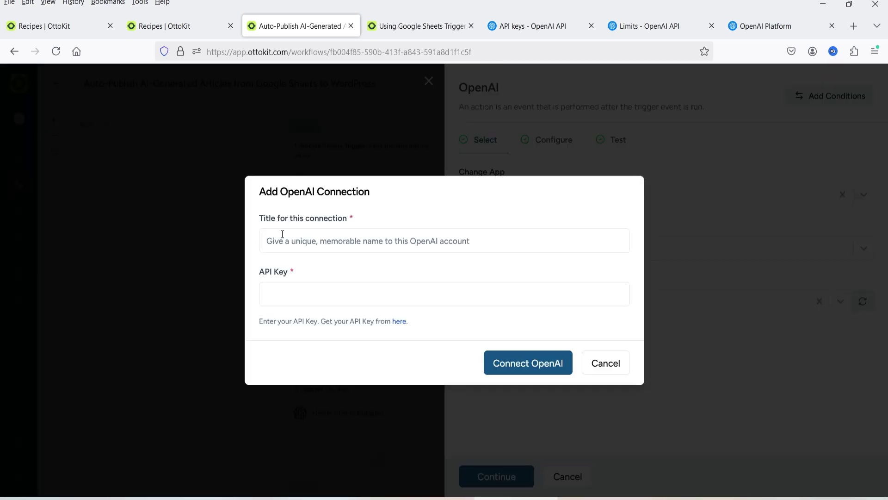
click(288, 239)
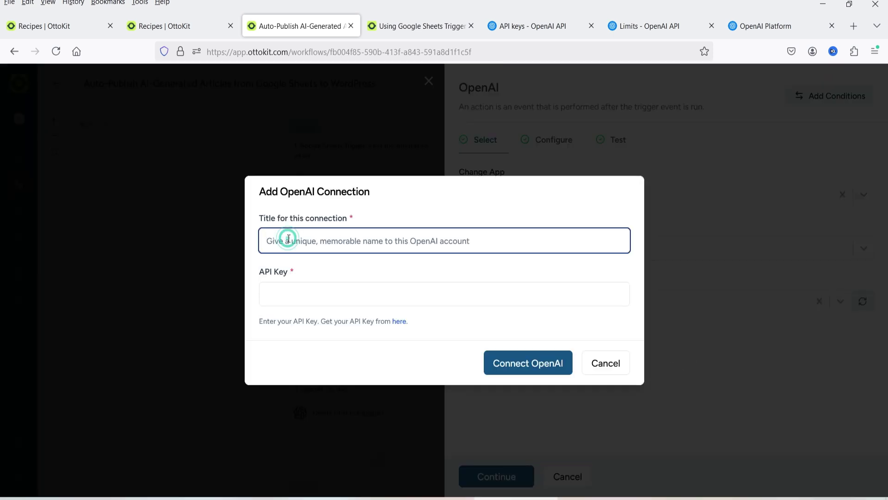
click(301, 299)
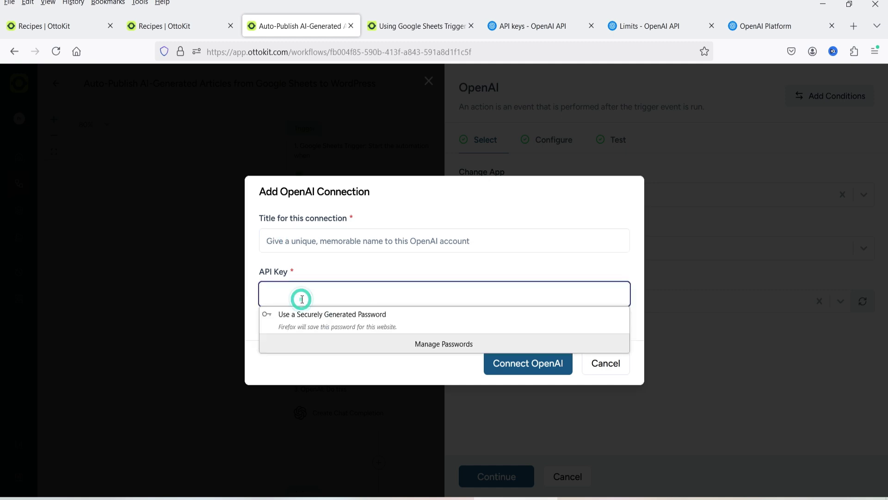
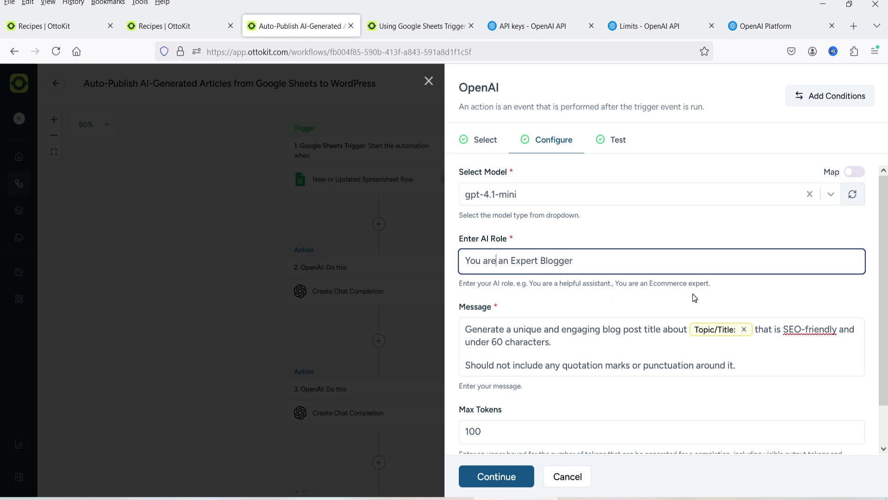
Review the OpenAI action's AI role and blog-title message alongside the spreadsheet's topics, and advance the action to its Test stage
triple_click(588, 257)
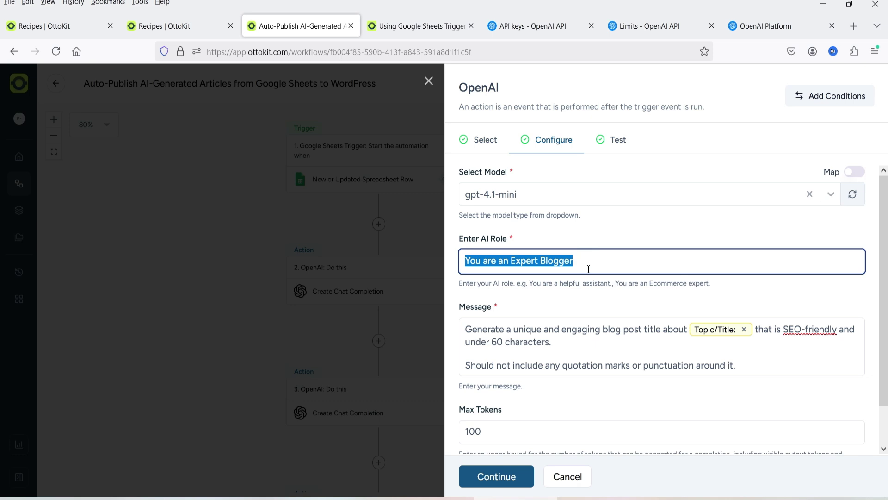
click(588, 257)
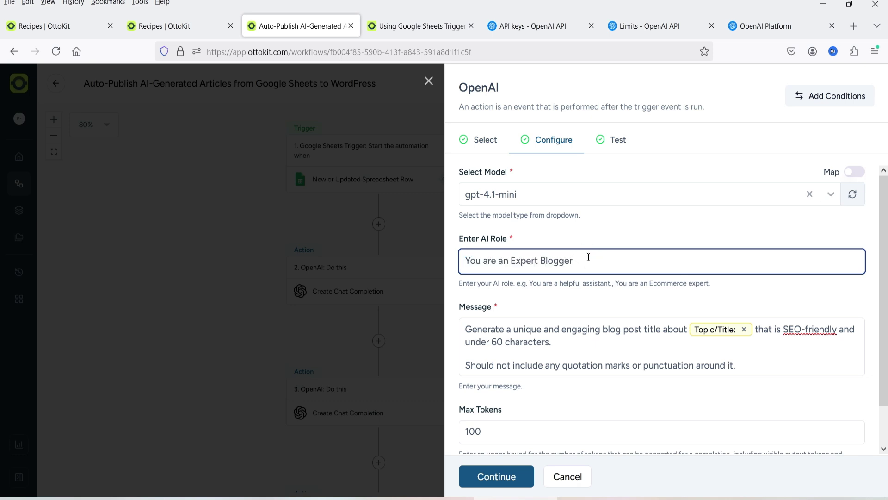
scroll(599, 265, down, 1)
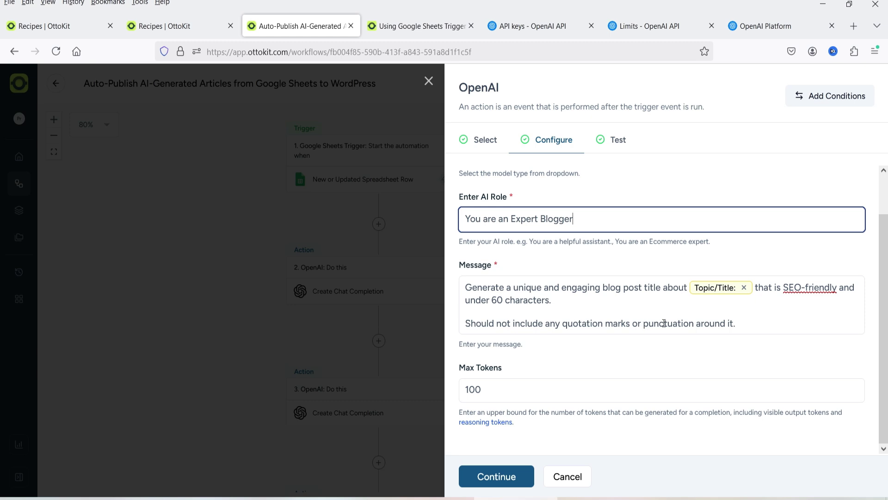
click(759, 323)
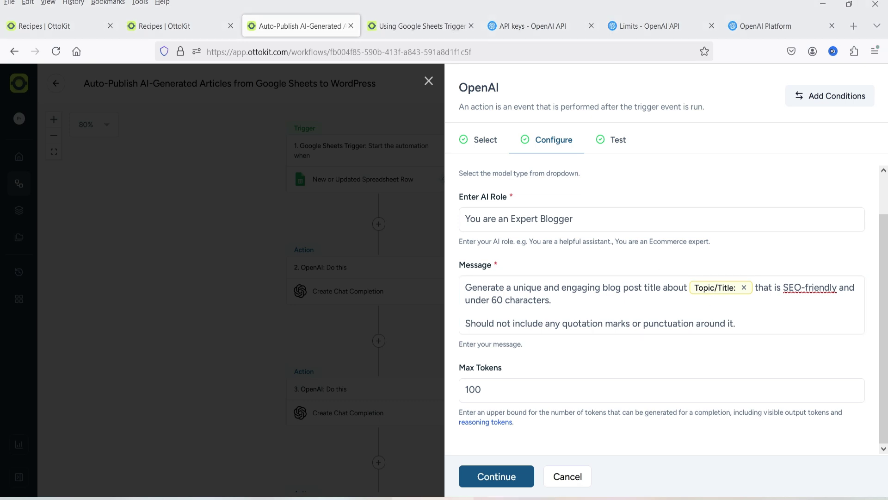
key(alt+Tab)
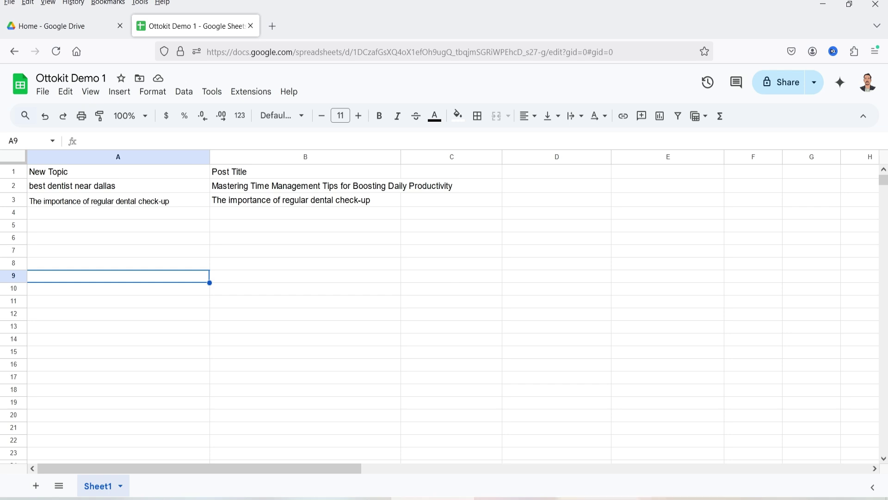
key(alt+Tab)
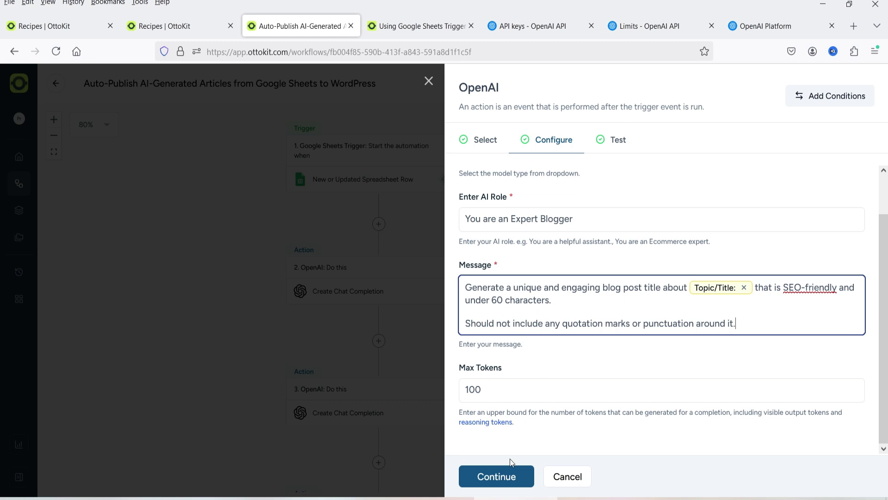
click(505, 476)
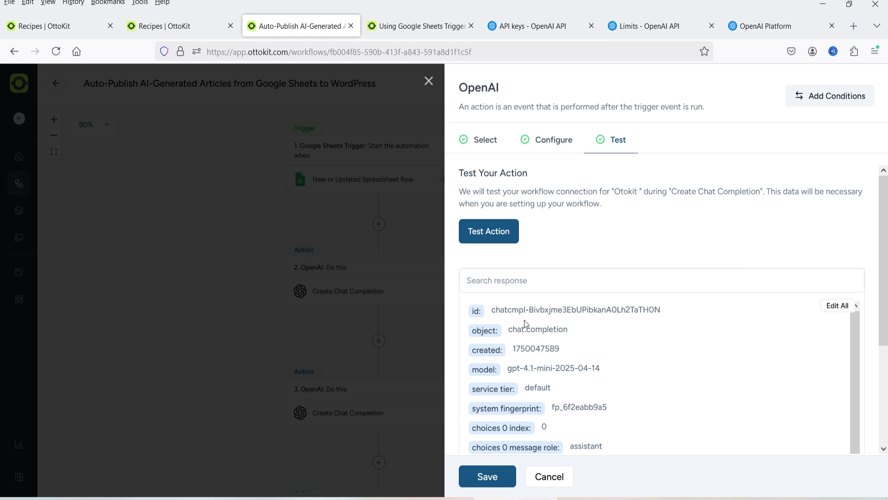
Save the first OpenAI chat completion action, confirm the workflow edit, and close the action
click(489, 479)
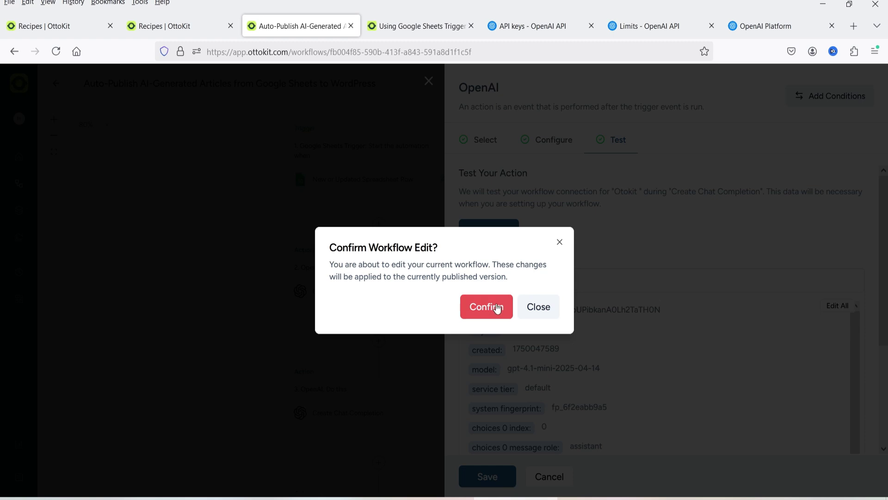
click(492, 312)
click(428, 83)
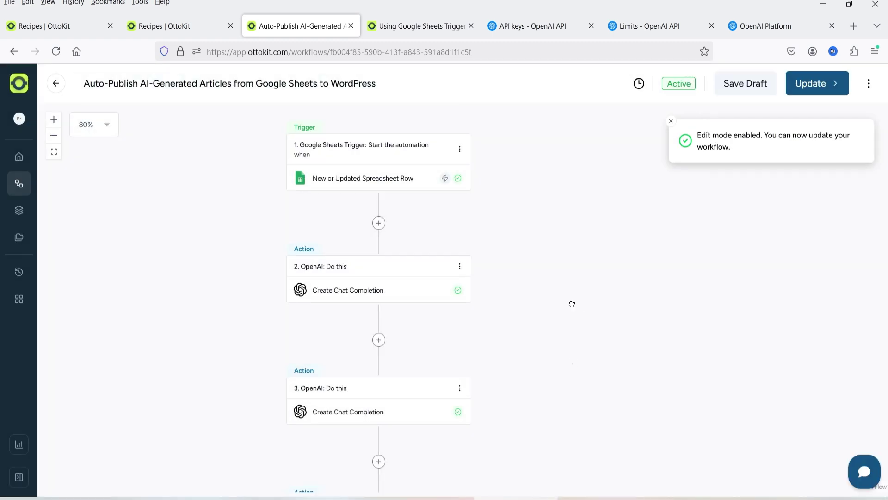
Review the AI role, blog-post message and maximum tokens configured in the second OpenAI chat completion action
scroll(302, 263, down, 3)
click(353, 237)
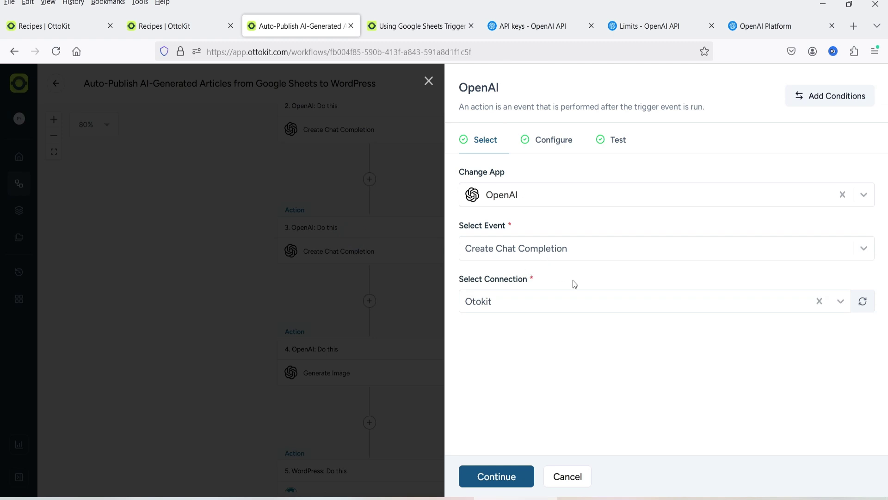
click(555, 140)
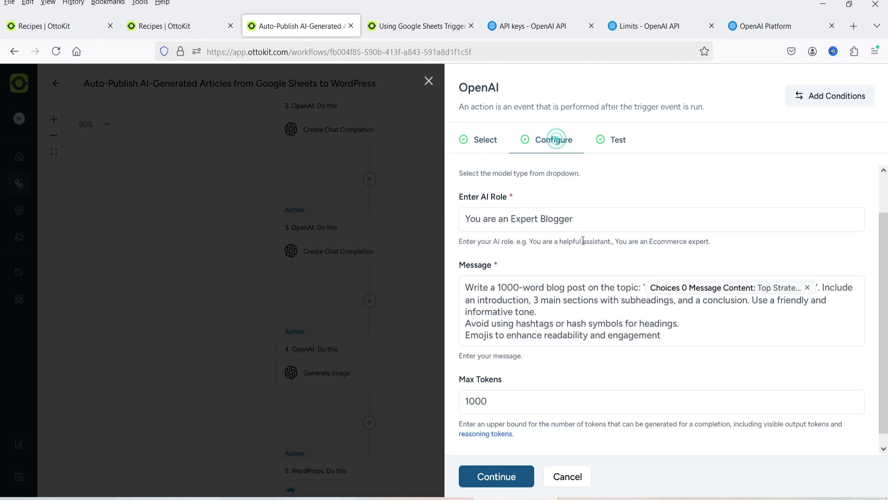
click(499, 223)
scroll(536, 294, down, 1)
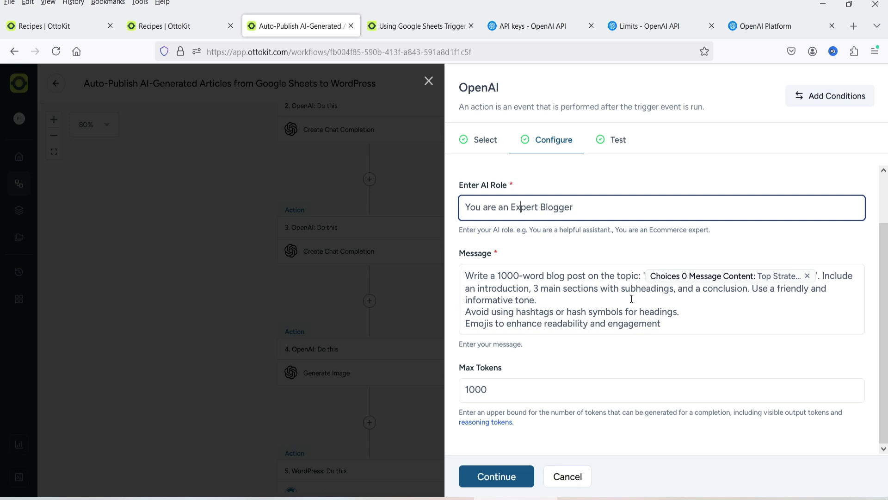
Check the WordPress posts list and the published article "Top Tips for Boosting Productivity and Staying Focused Daily" on the dentist website
click(584, 295)
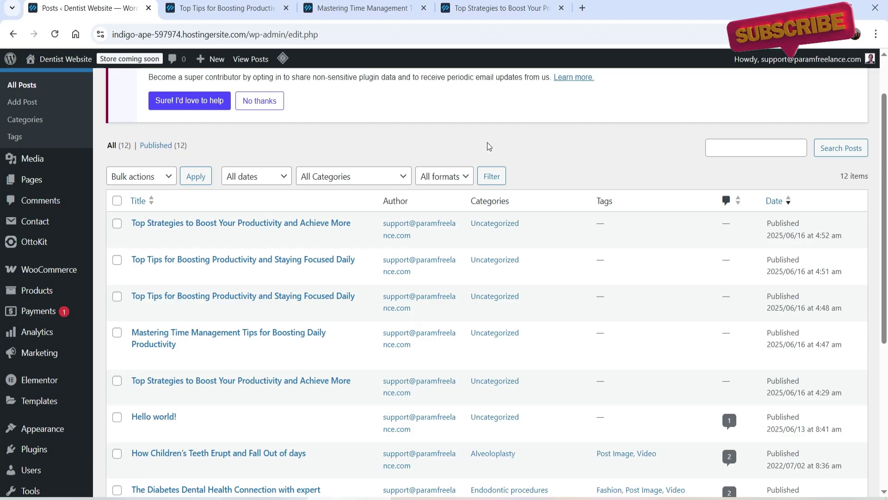
click(259, 7)
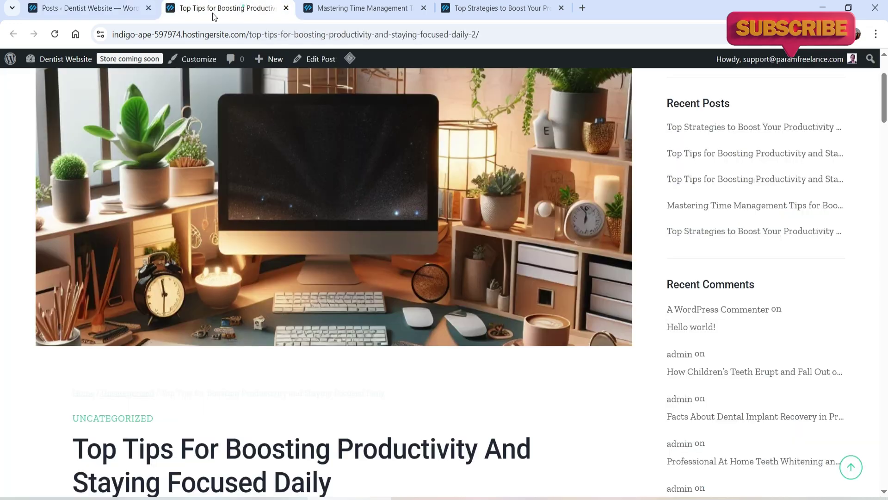
scroll(412, 143, up, 3)
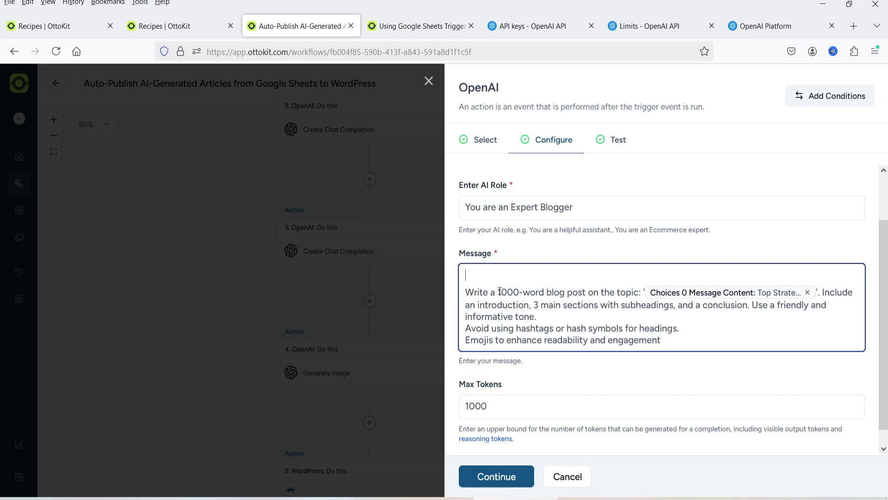
Add the line "This article will be for the dentist website." to the blog-post message below the tone instruction, and leave the configuration
key(Delete)
key(Down)
key(Down)
key(End)
key(Return)
text(This article will be for the d)
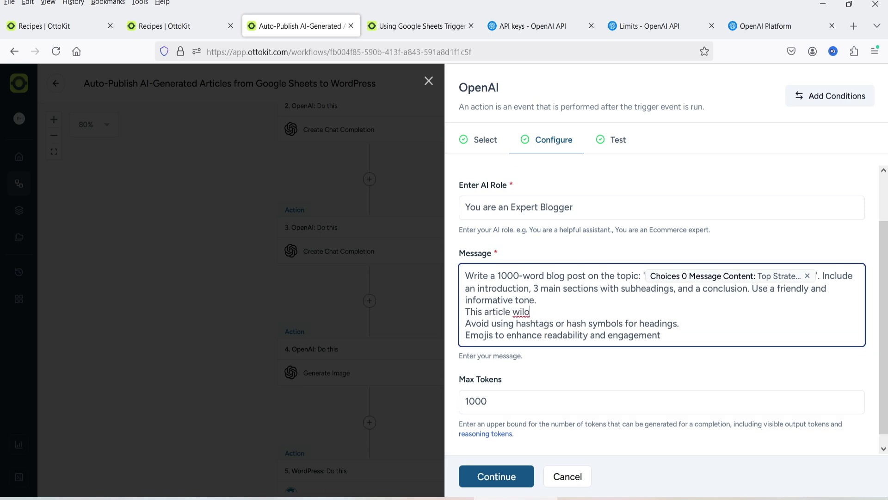
text(entist website.)
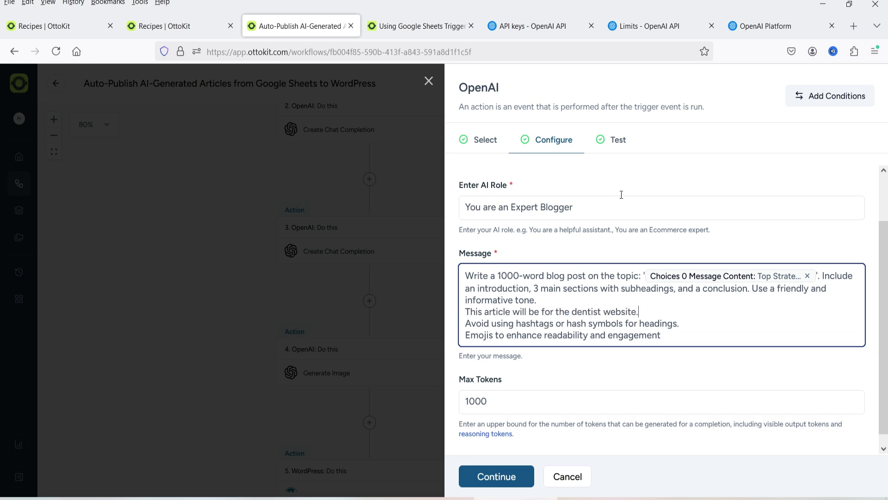
click(622, 146)
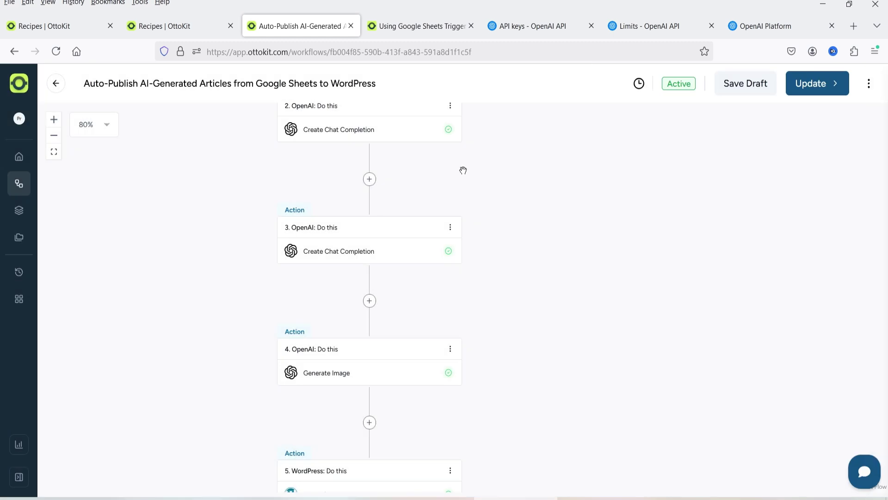
Review the OpenAI image action's event choices, model choices and prompt, keeping Generate Image and Dall-E-3
click(314, 352)
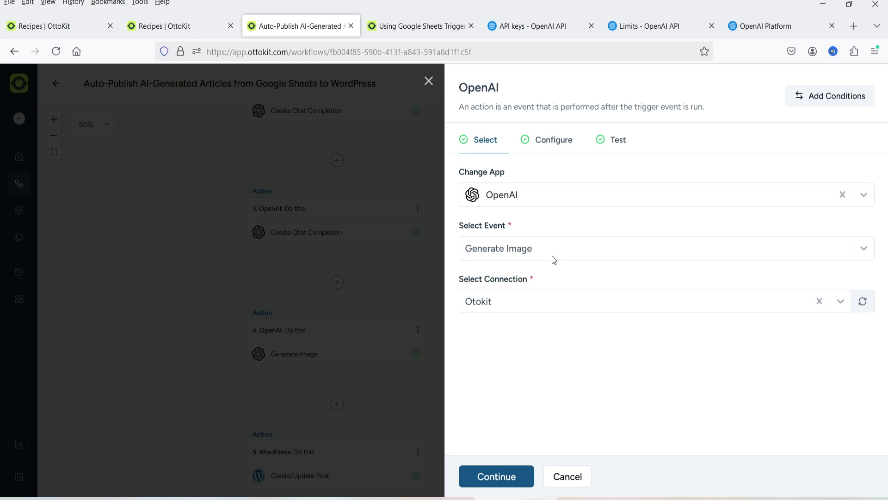
click(501, 253)
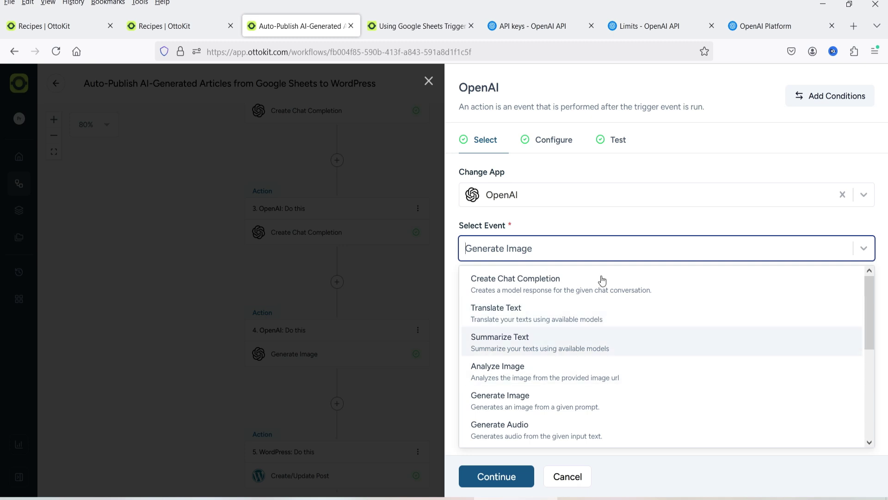
click(602, 213)
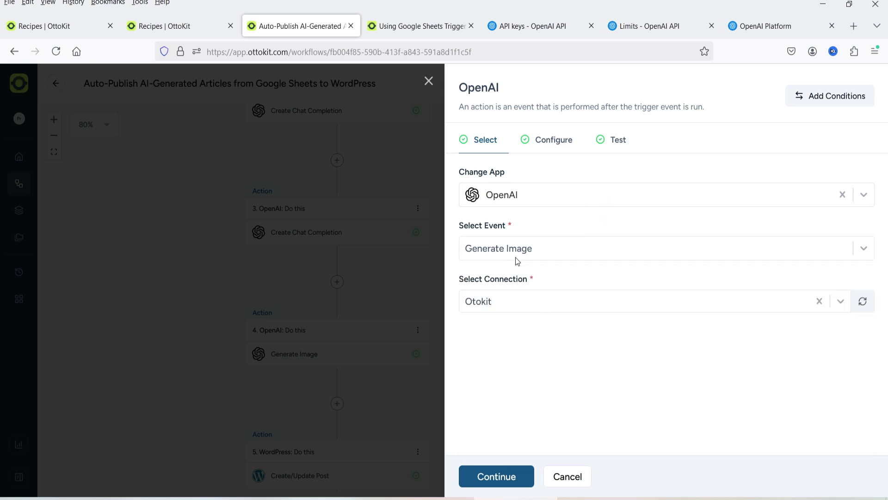
click(499, 473)
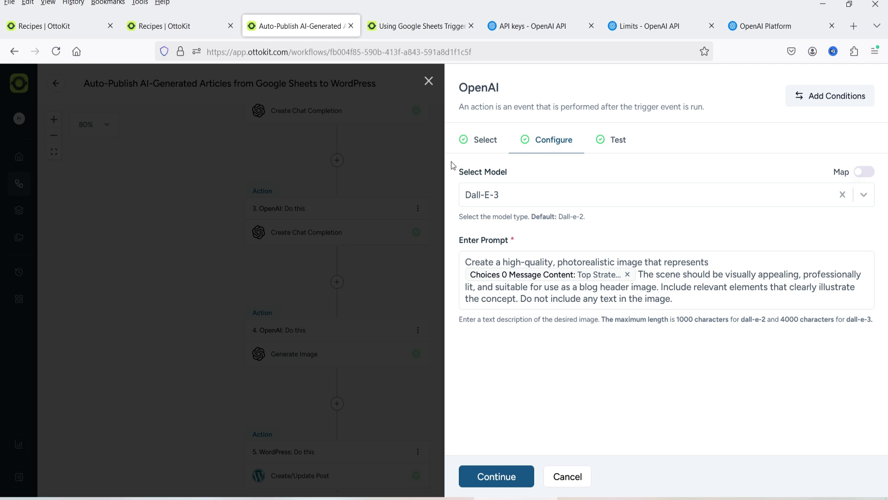
click(554, 196)
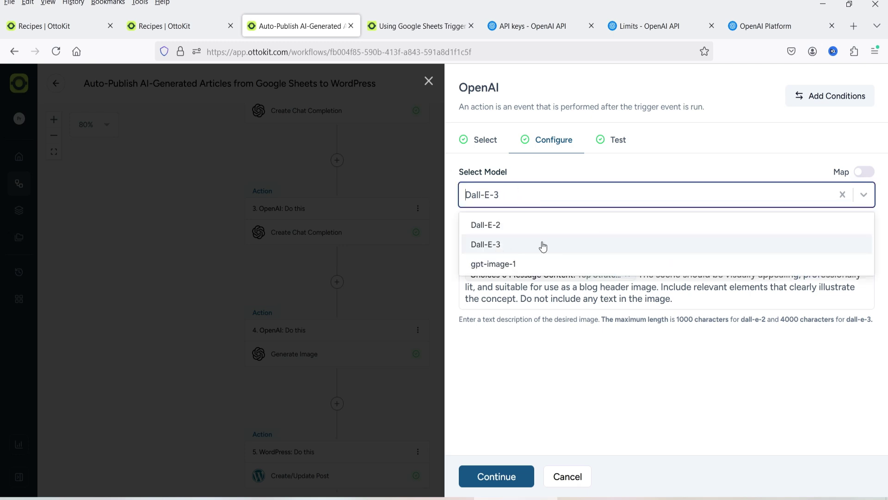
click(564, 170)
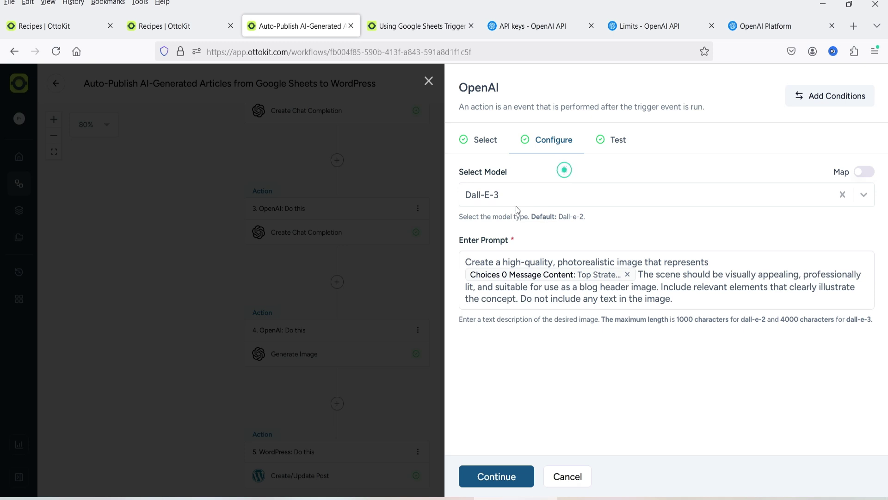
Inspect the Generate Image action's test response, close the action, and open the WordPress Create/Update Post action
click(615, 143)
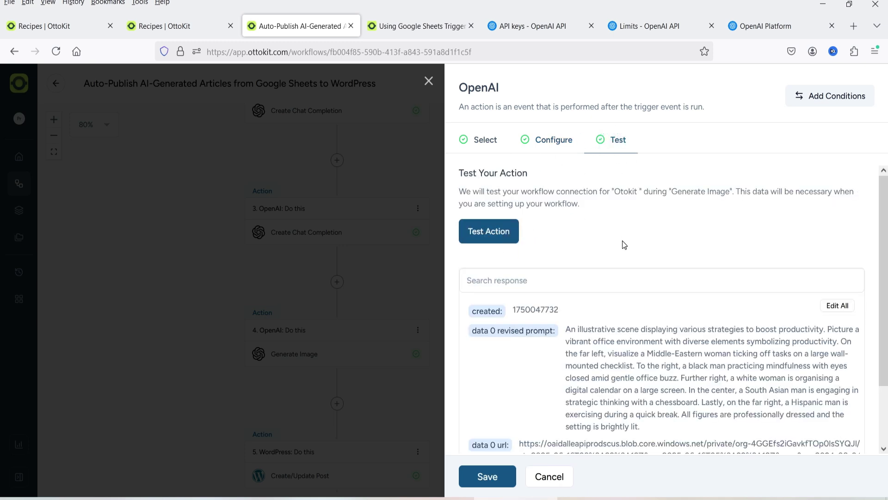
scroll(584, 232, down, 2)
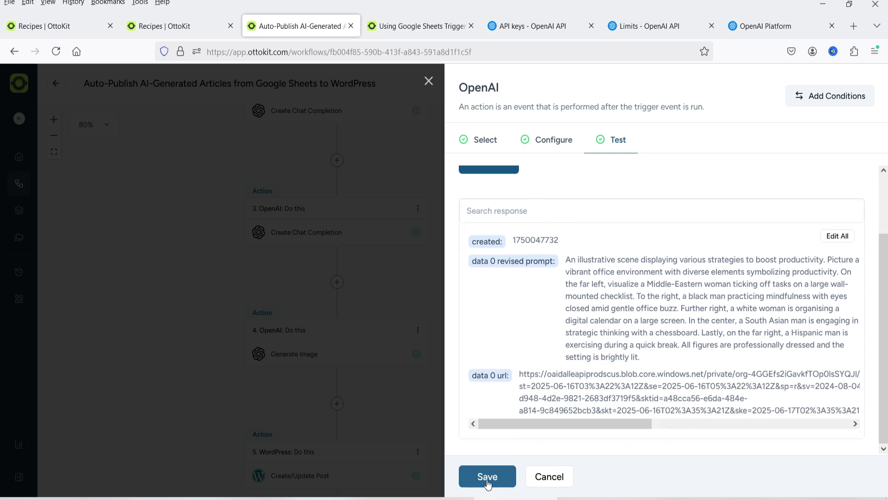
click(428, 80)
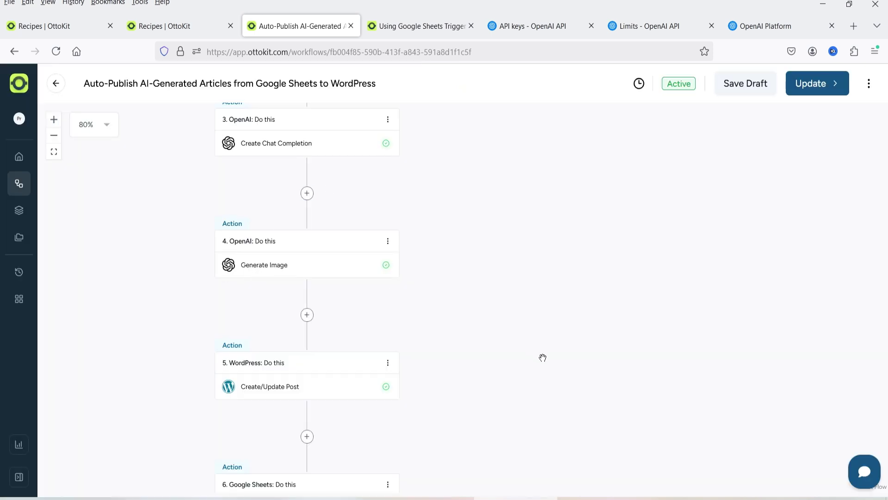
scroll(541, 358, down, 3)
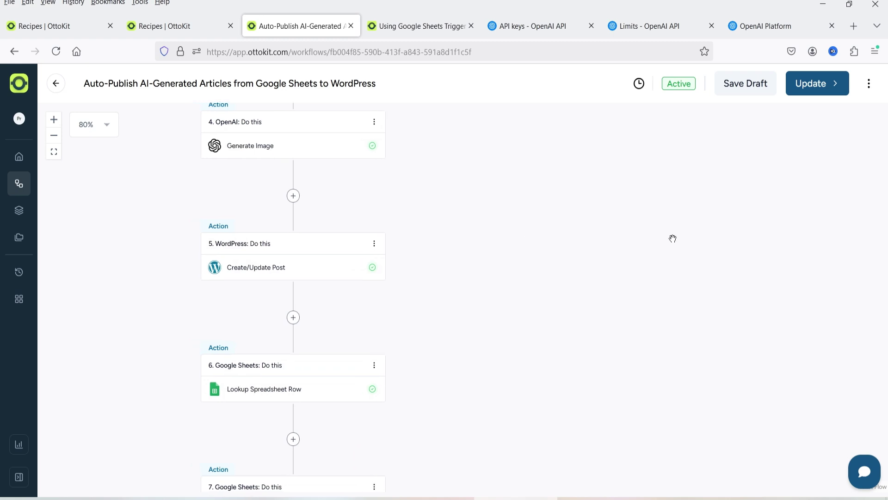
click(252, 273)
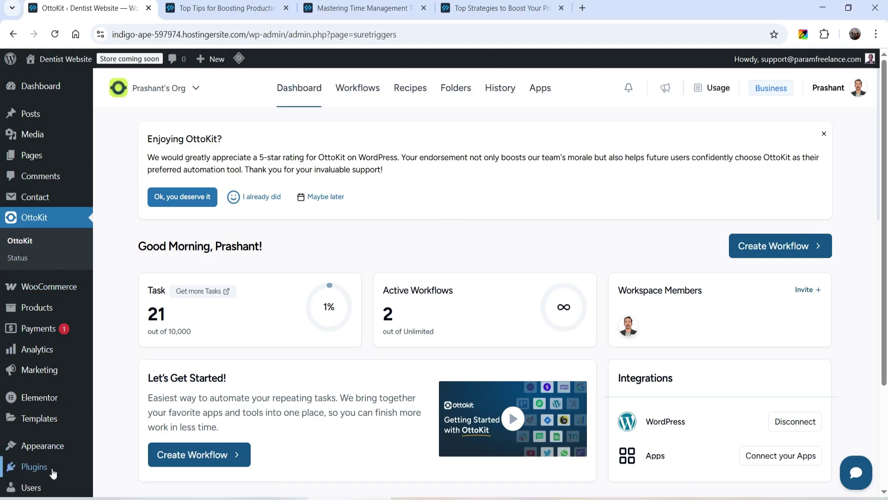
Search for the ottokit plugin in the WordPress site's Add Plugins page, and open the site's OttoKit page
mouse_move(33, 466)
click(121, 445)
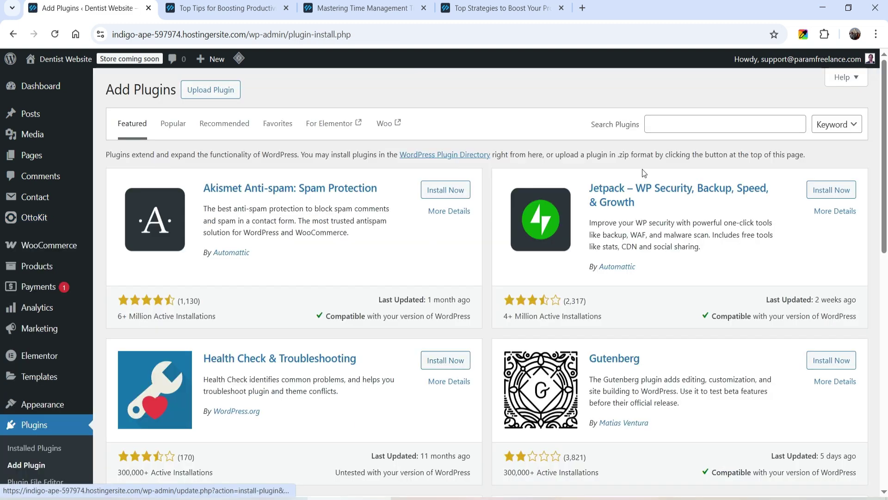
click(686, 126)
text(ottok)
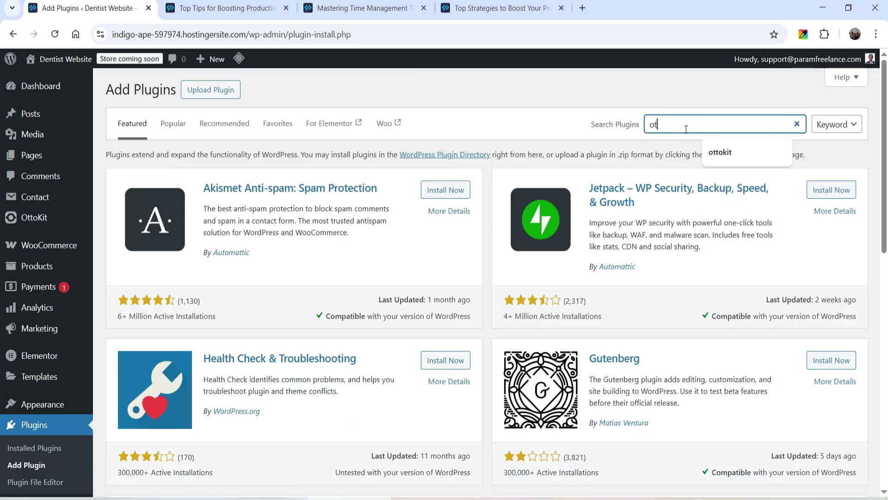
text(it)
key(Return)
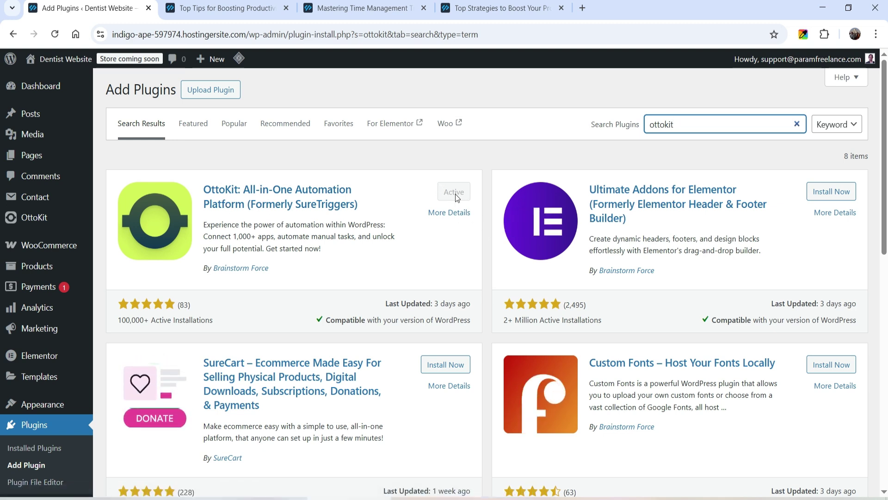
mouse_move(32, 217)
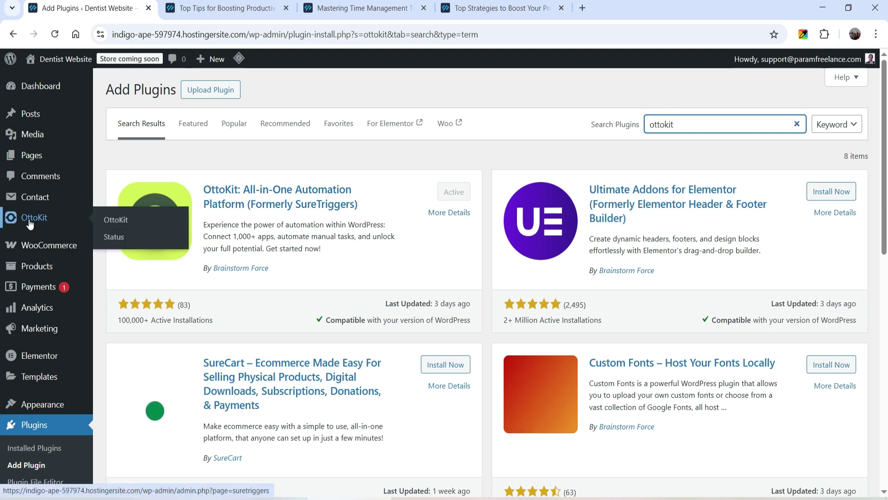
click(117, 221)
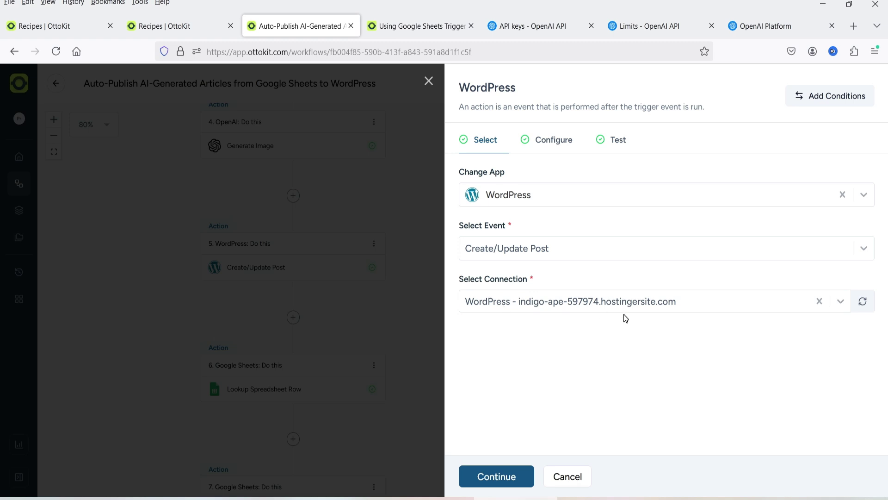
Check the WordPress post action's configuration and its post status choices, keeping Published
click(556, 145)
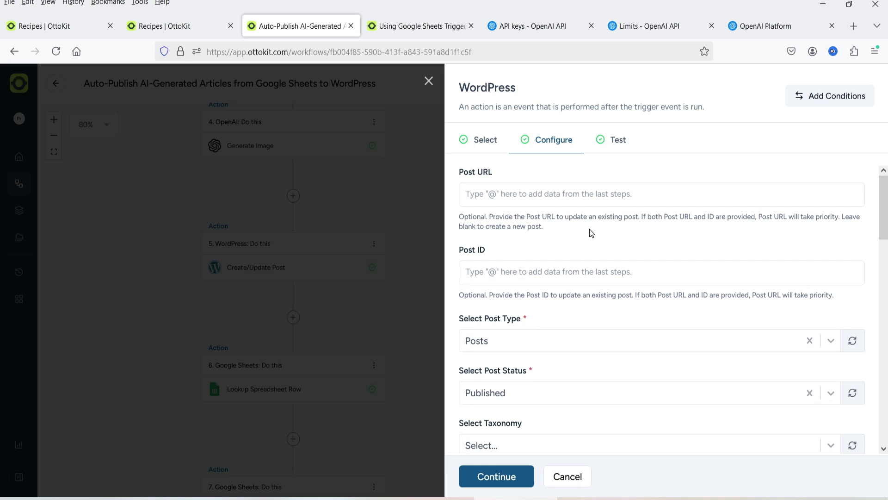
scroll(587, 227, down, 3)
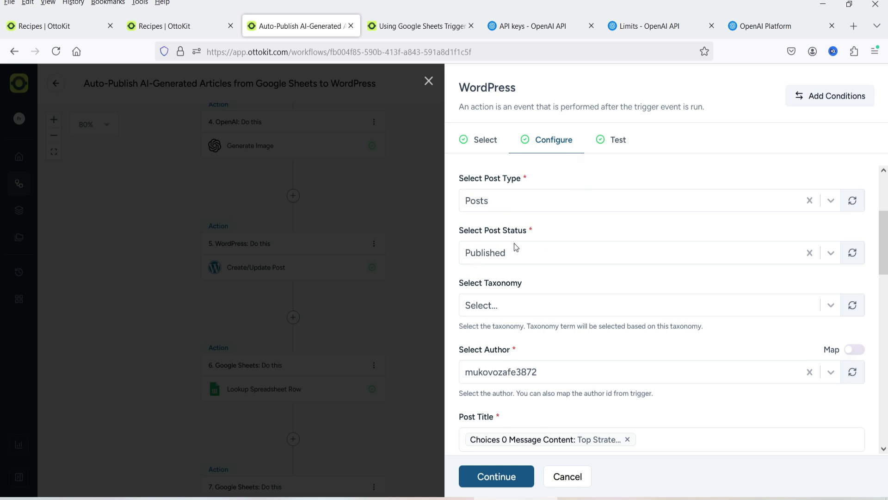
click(526, 251)
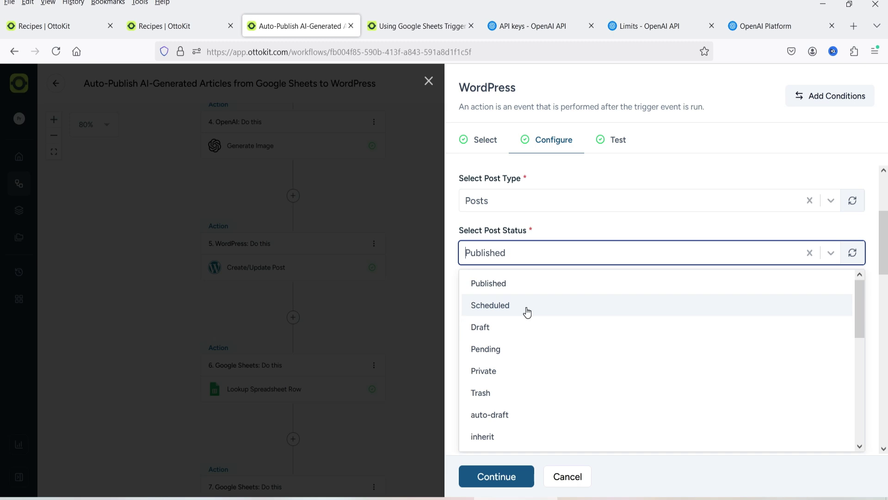
click(571, 224)
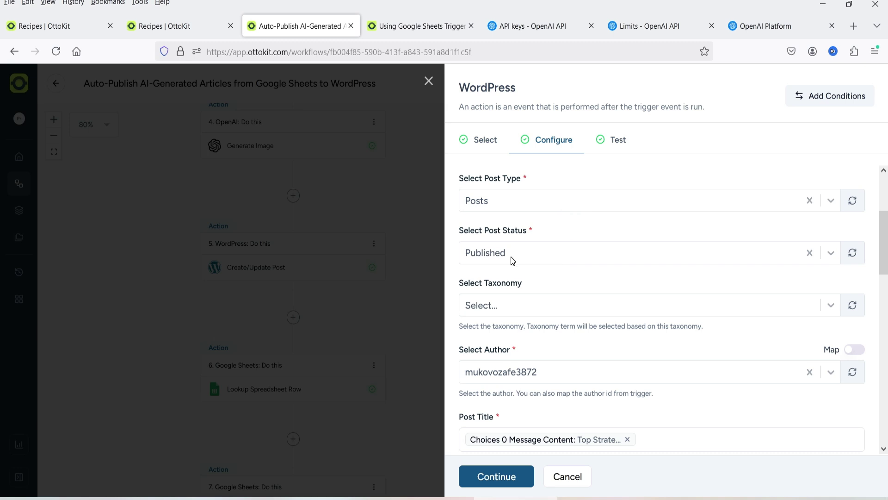
Set the post's taxonomy to Categories and its taxonomy term to Air abrasion
scroll(556, 273, down, 2)
click(524, 236)
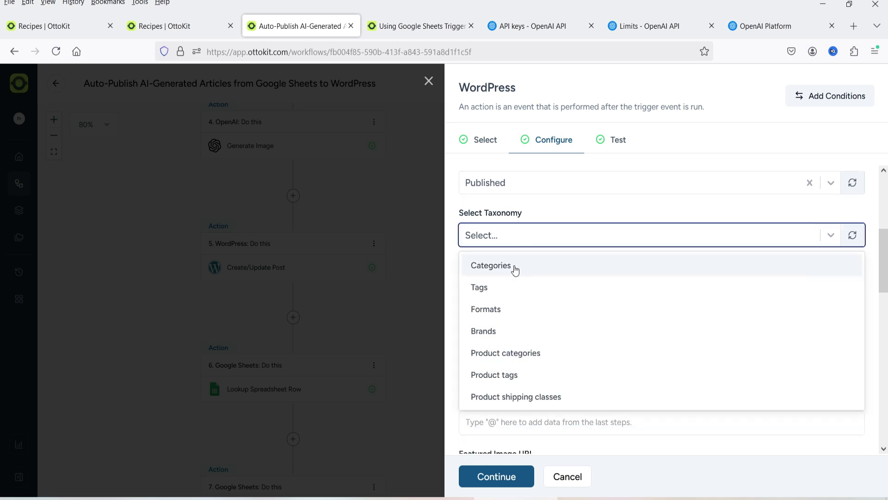
click(512, 265)
click(567, 301)
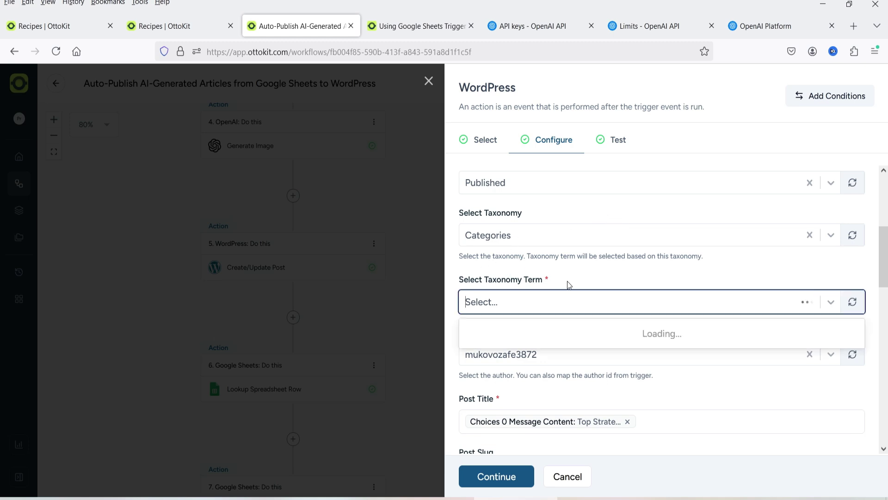
scroll(606, 248, down, 3)
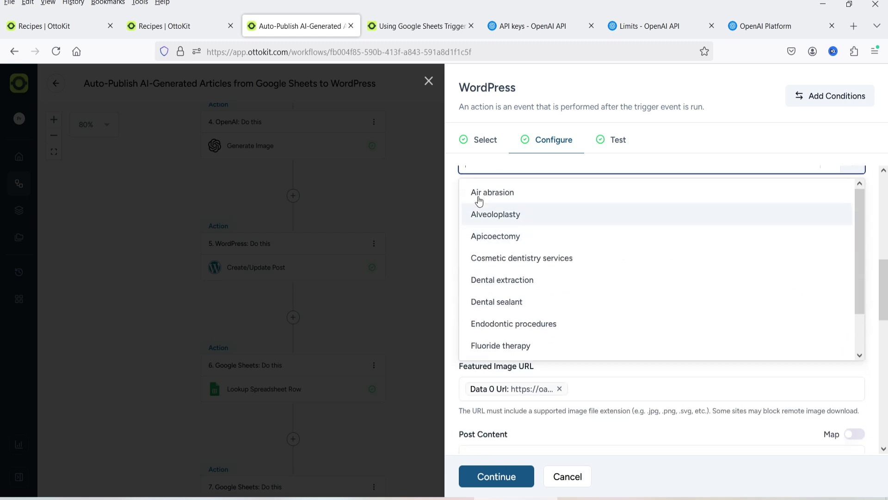
click(503, 193)
Check the post's author choices and the first Create Chat Completion's data for the Post Title, keeping its Choices 0 Message Content mapping
click(534, 218)
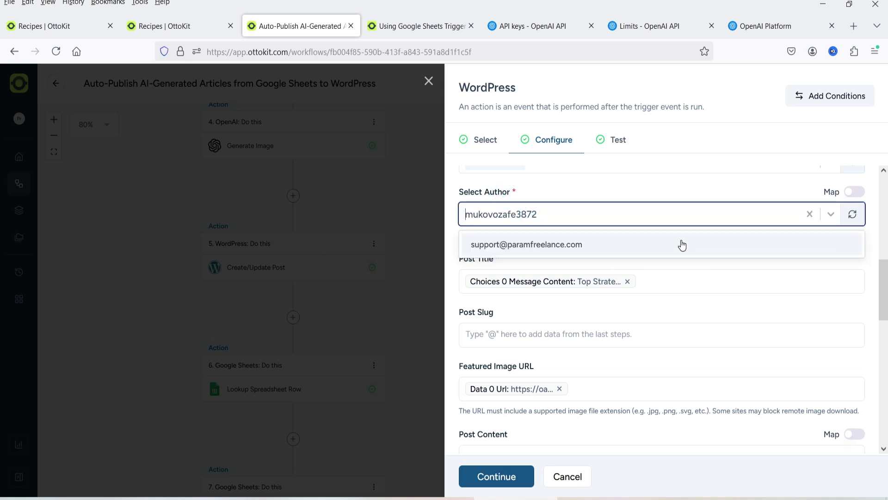
click(681, 241)
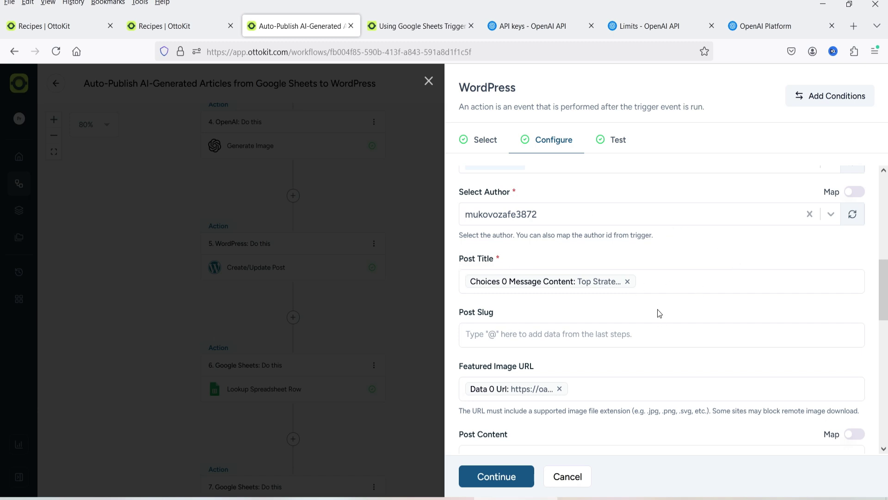
click(637, 282)
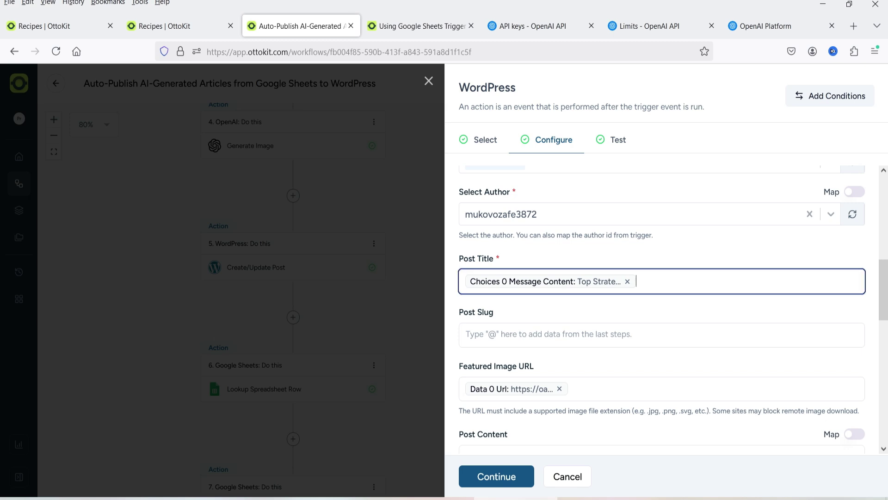
text(@)
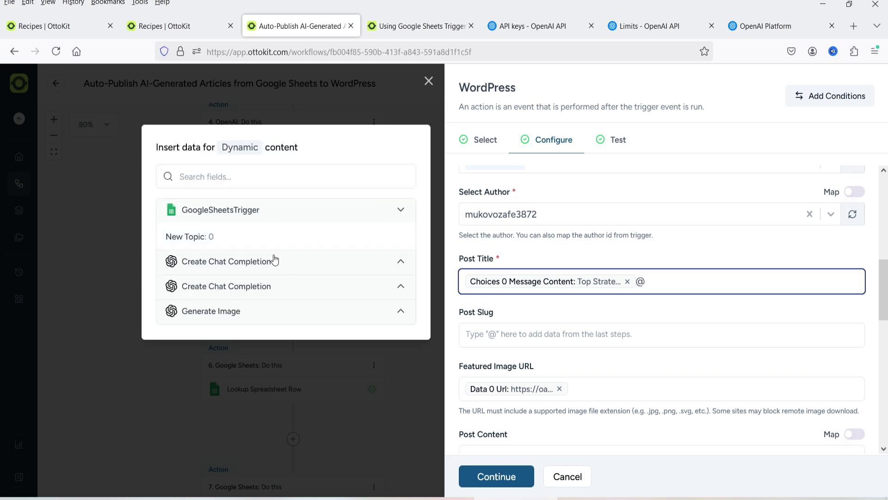
click(337, 261)
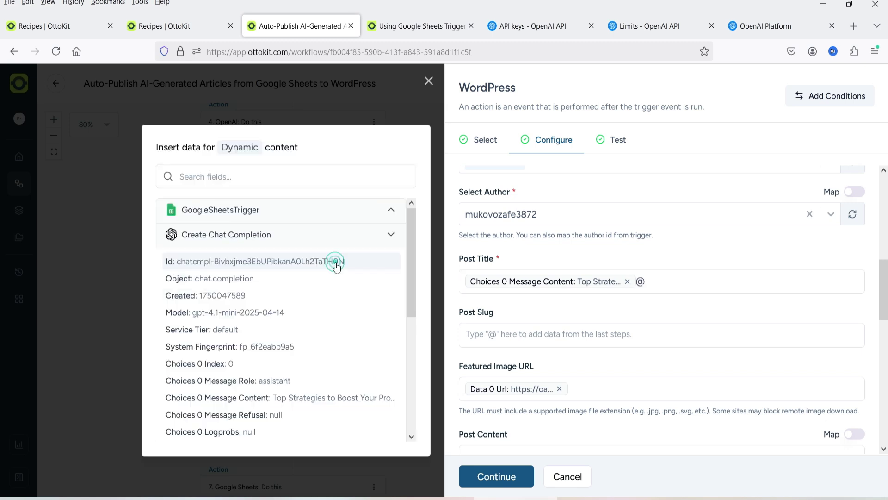
drag(410, 255, 409, 284)
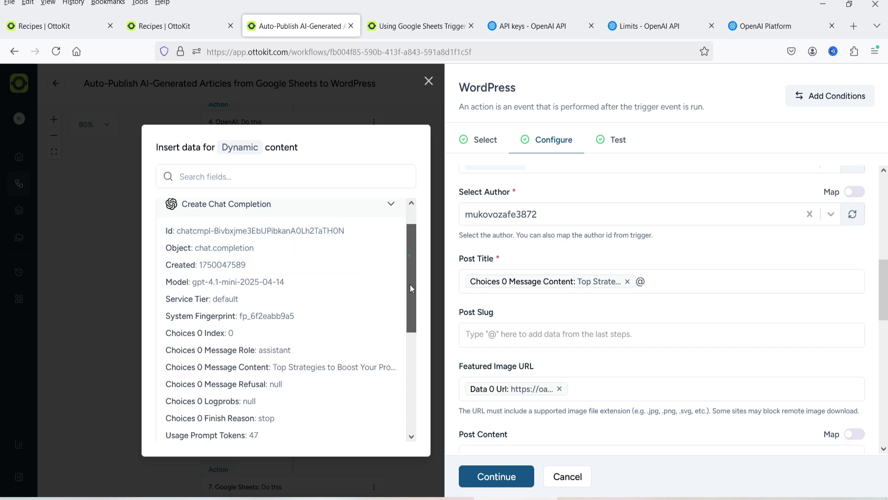
scroll(410, 284, down, 2)
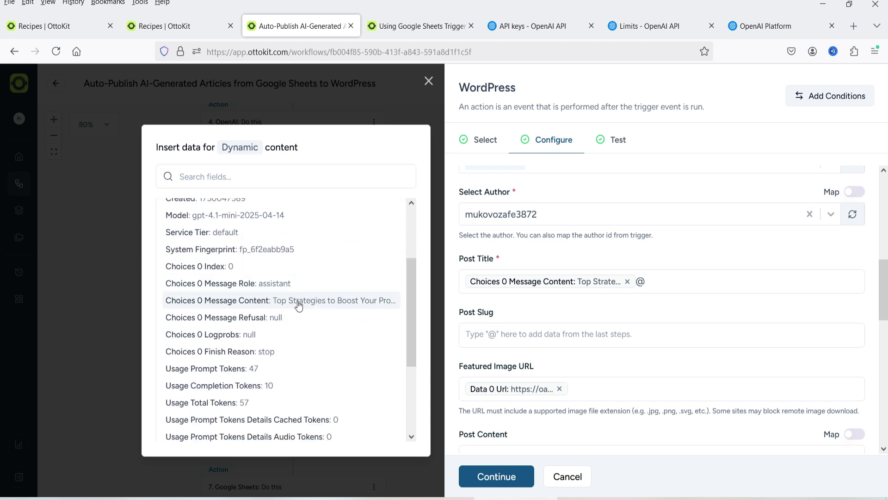
click(668, 283)
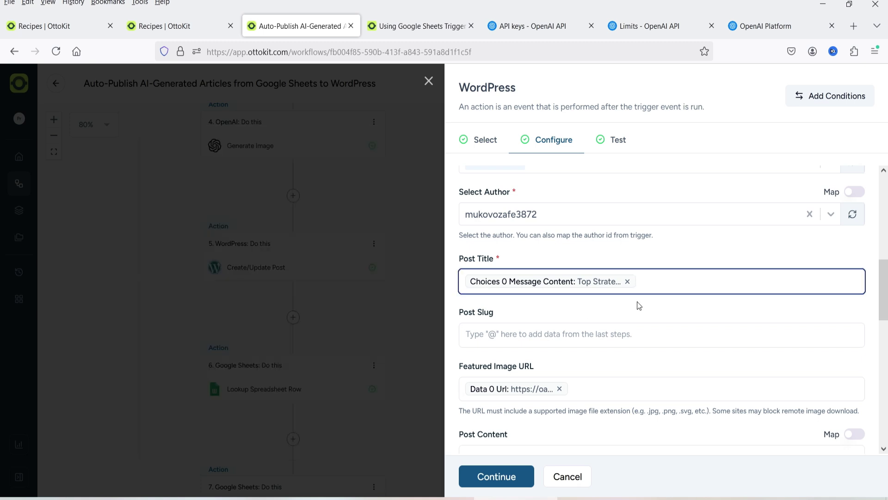
click(629, 316)
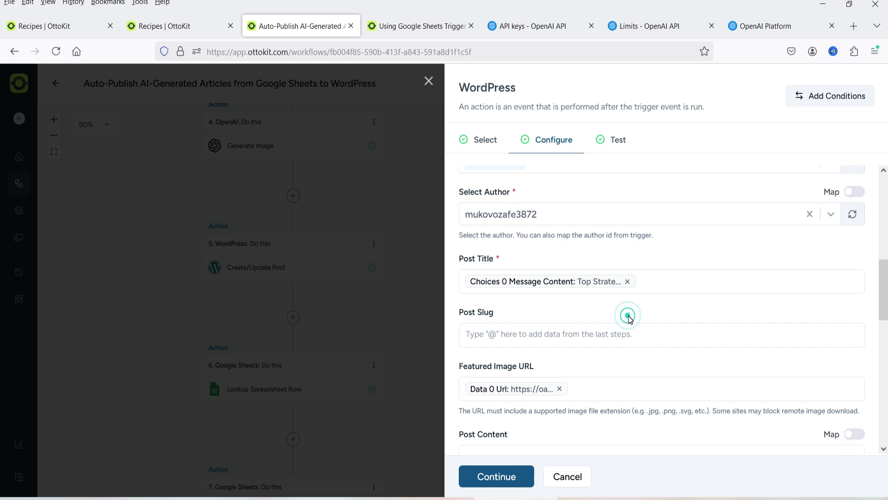
Recheck the list of earlier actions that can supply dynamic data for the Post Title, leaving its mapping as set
click(661, 280)
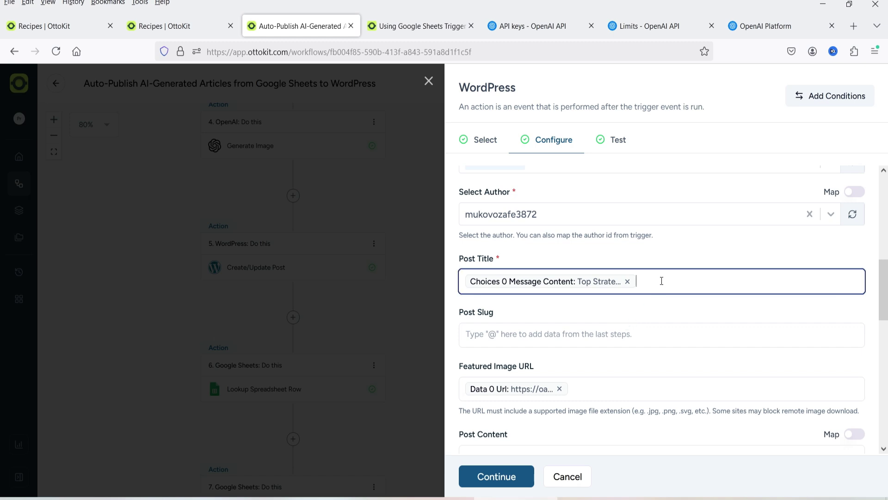
text(@)
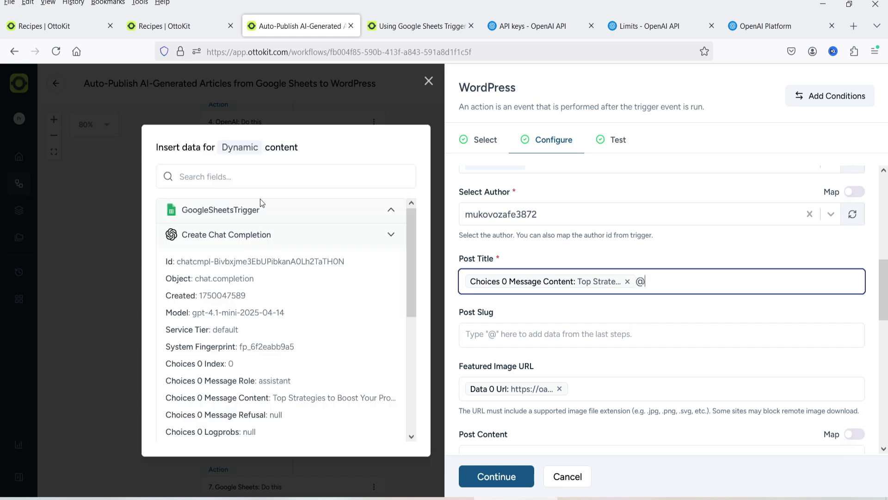
click(391, 235)
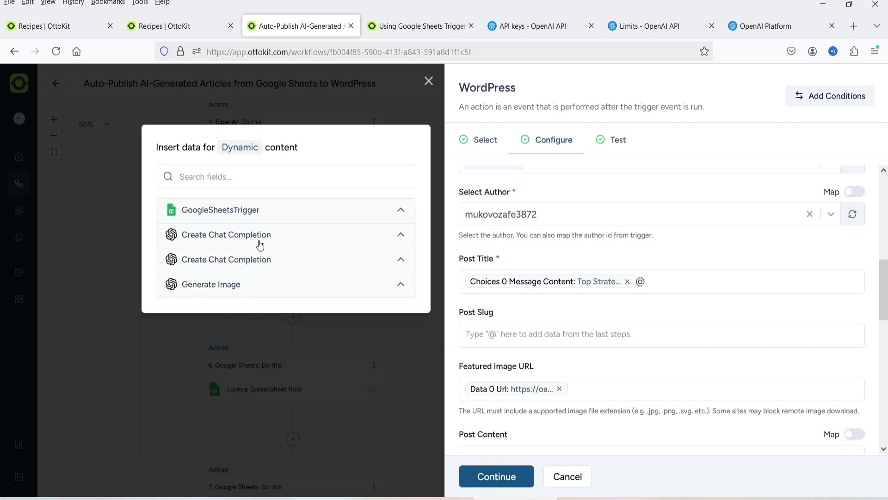
click(386, 237)
click(541, 308)
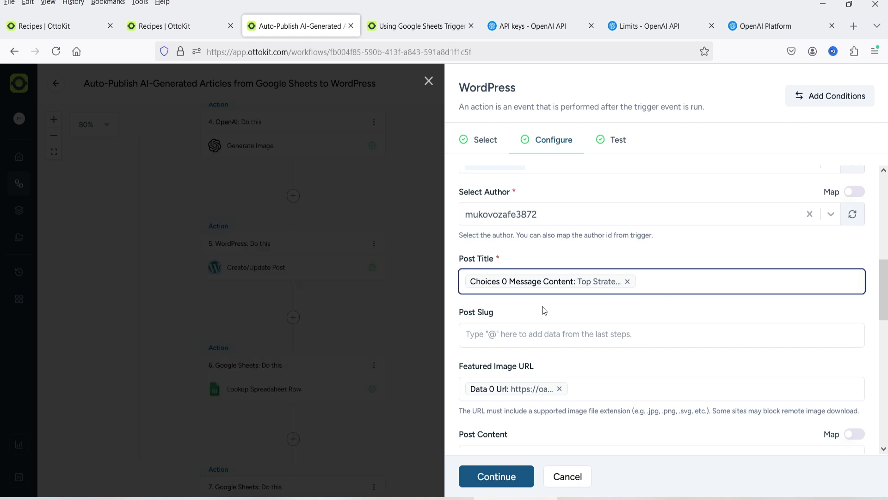
Inspect the Generate Image data available for the Featured Image URL, keeping only the Data 0 Url mapping
scroll(511, 215, down, 3)
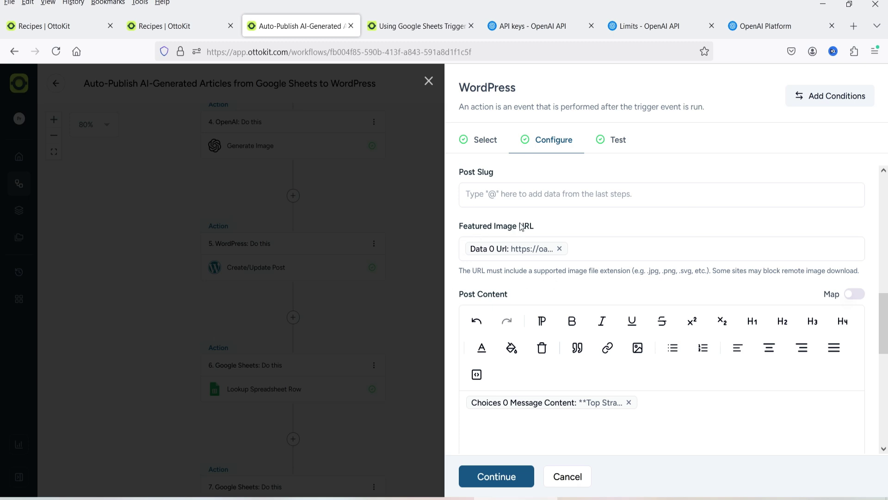
click(607, 248)
text(@)
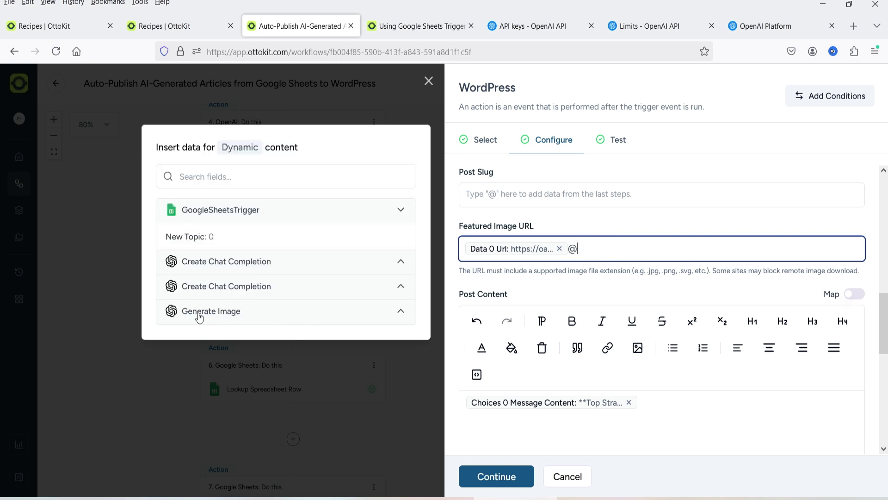
click(251, 312)
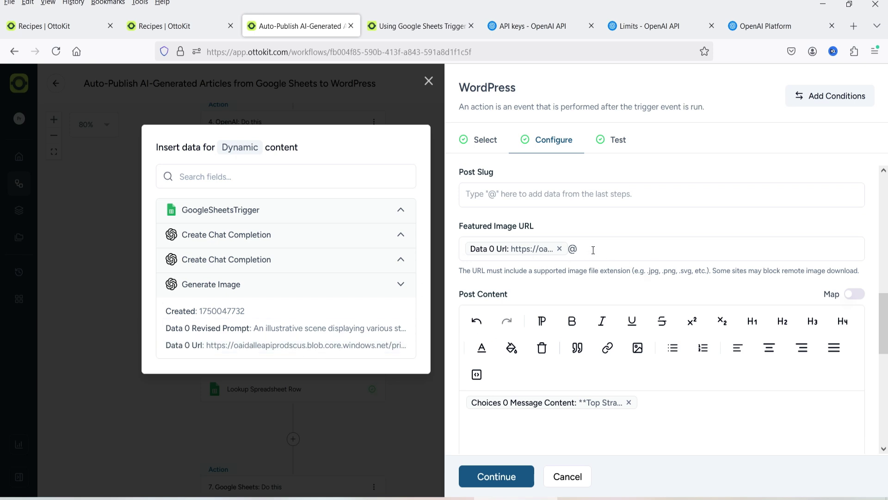
click(579, 245)
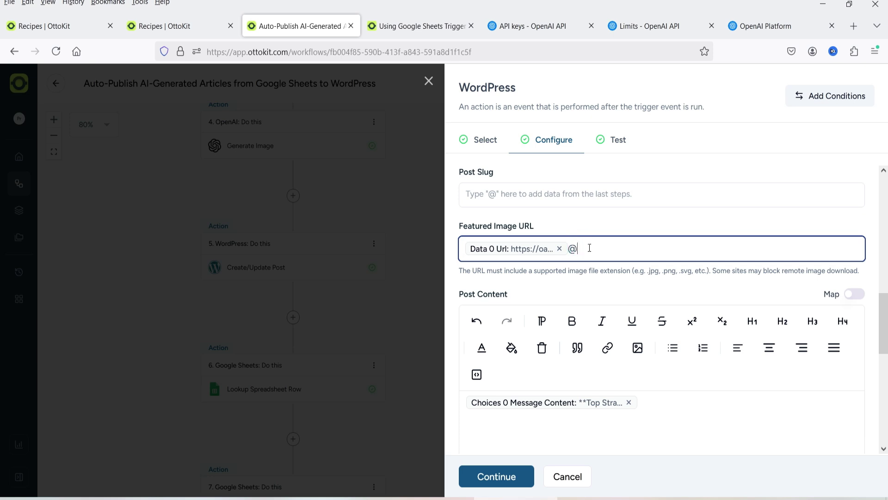
key(BackSpace)
Inspect the second Create Chat Completion's data for the Post Content, keeping only its Choices 0 Message Content mapping
scroll(624, 263, down, 4)
scroll(643, 289, up, 4)
scroll(641, 334, down, 3)
click(661, 267)
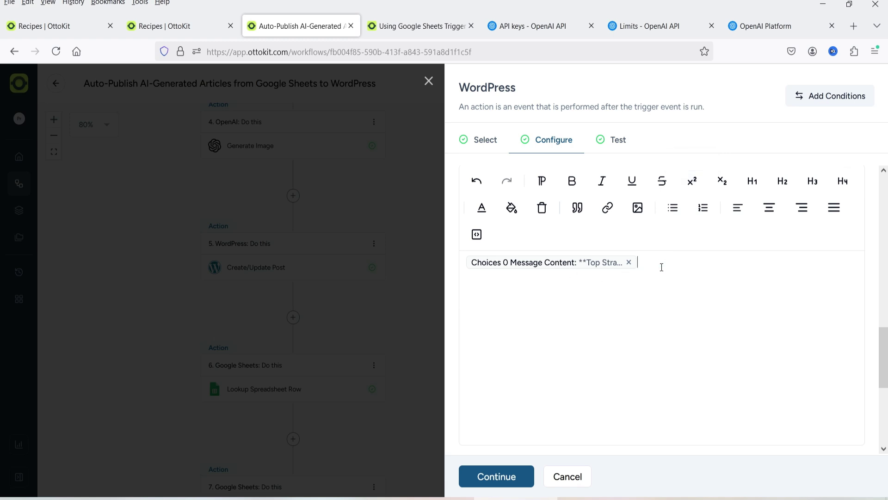
text(@)
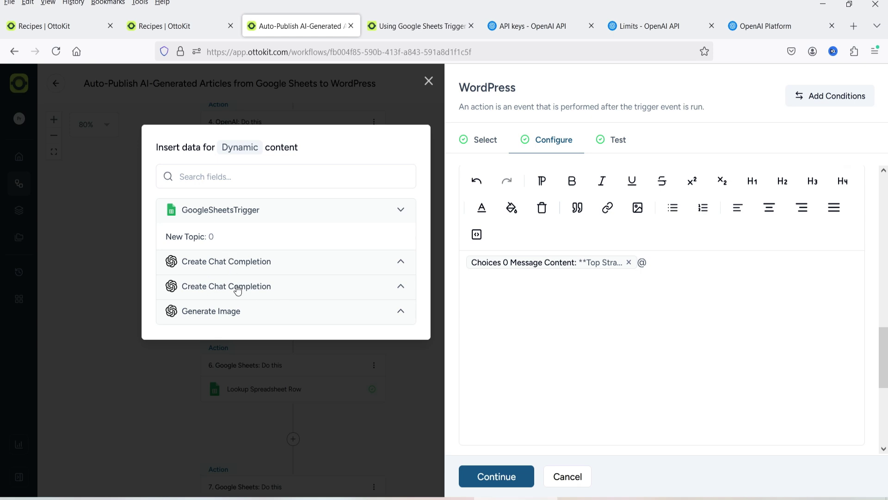
click(283, 291)
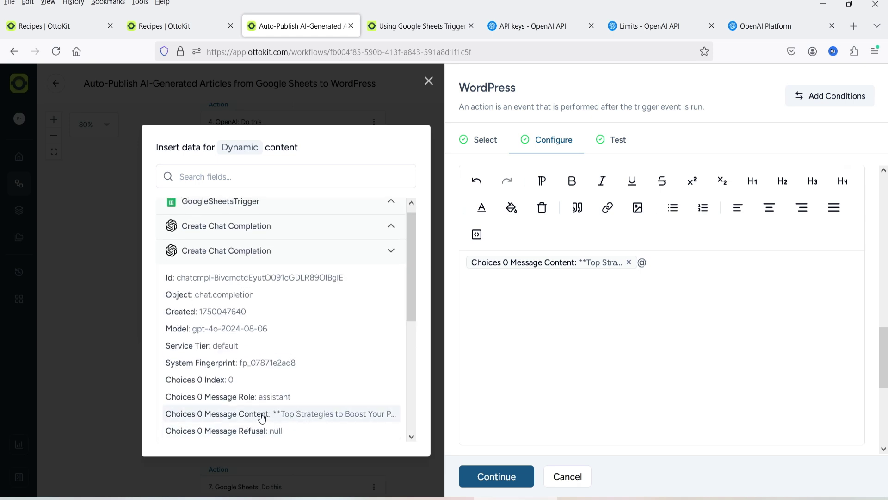
click(667, 262)
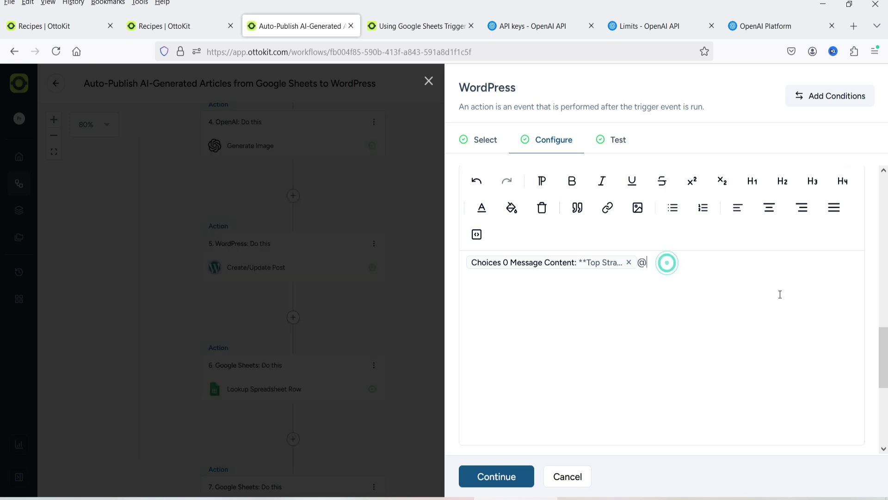
key(BackSpace)
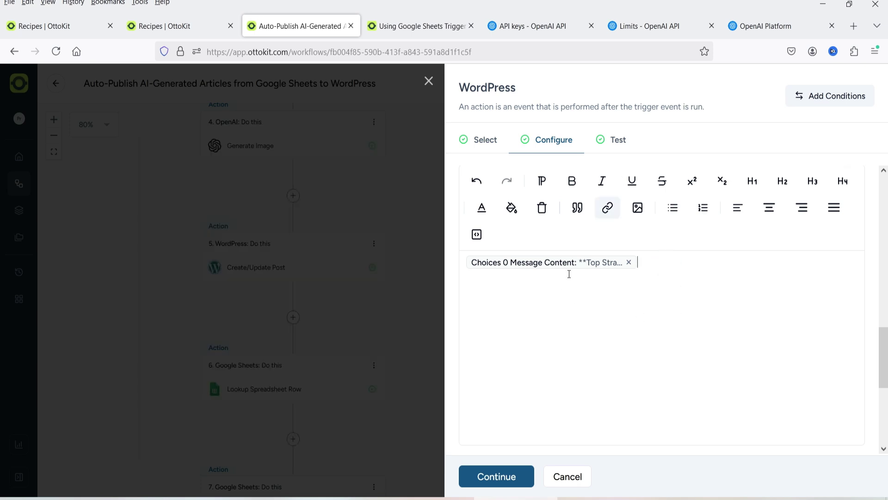
Review the optional Post Excerpt and the WordPress action's test response, and close the action
scroll(543, 312, down, 5)
click(537, 347)
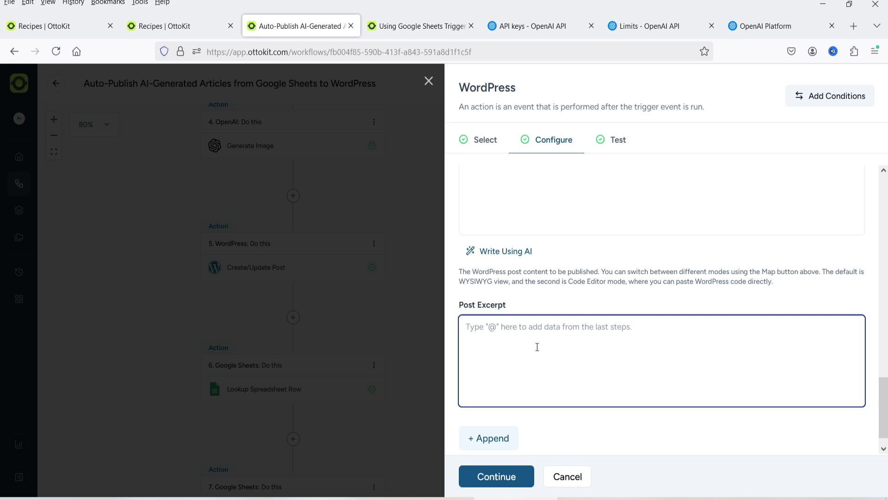
scroll(537, 347, down, 1)
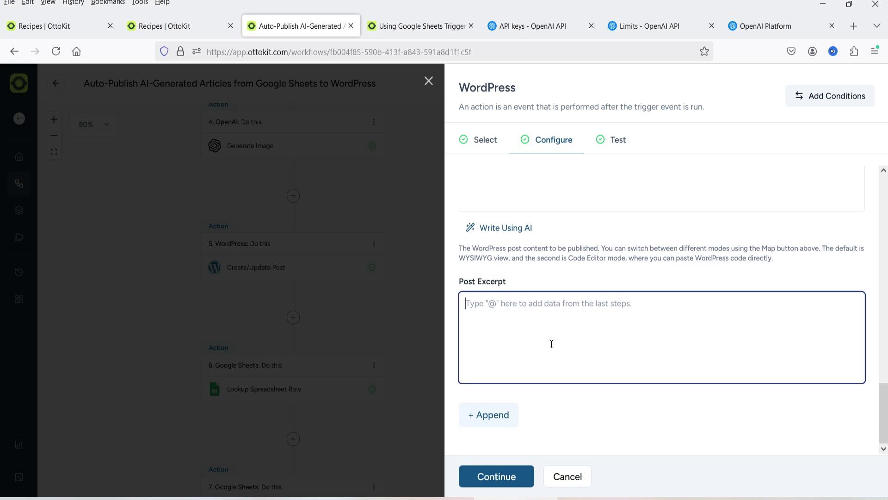
click(615, 141)
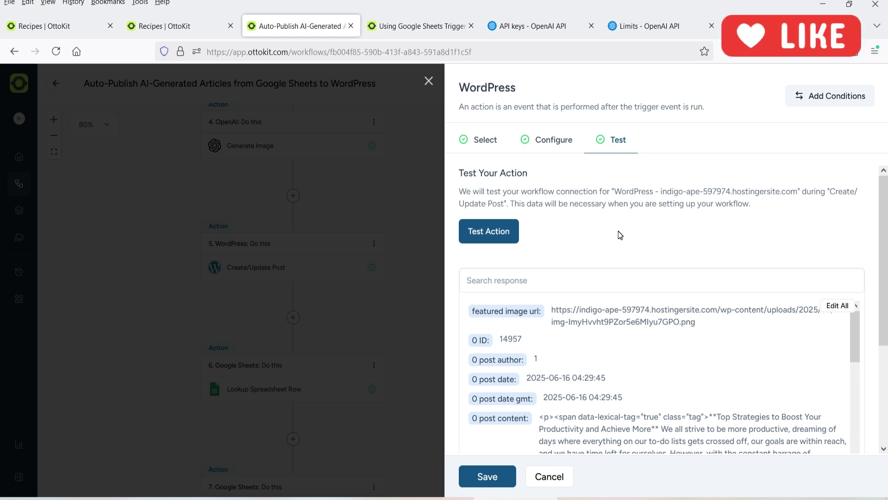
click(429, 81)
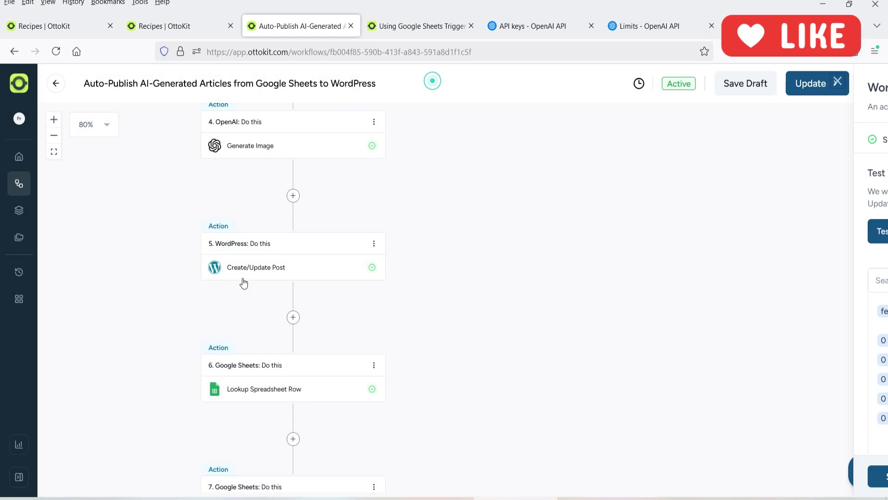
Compare the Lookup Spreadsheet Row configuration with the Ottokit Demo 1 sheet's Post Title column, and view the Update Row action's event
scroll(244, 283, down, 3)
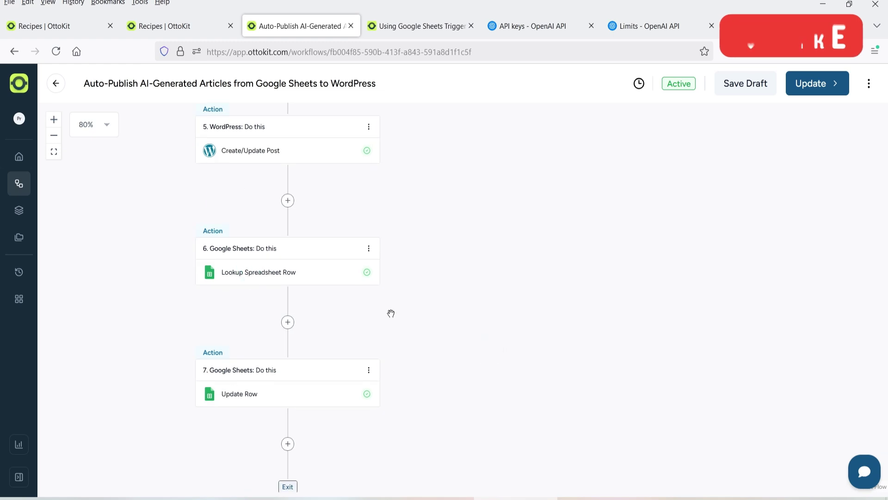
click(303, 271)
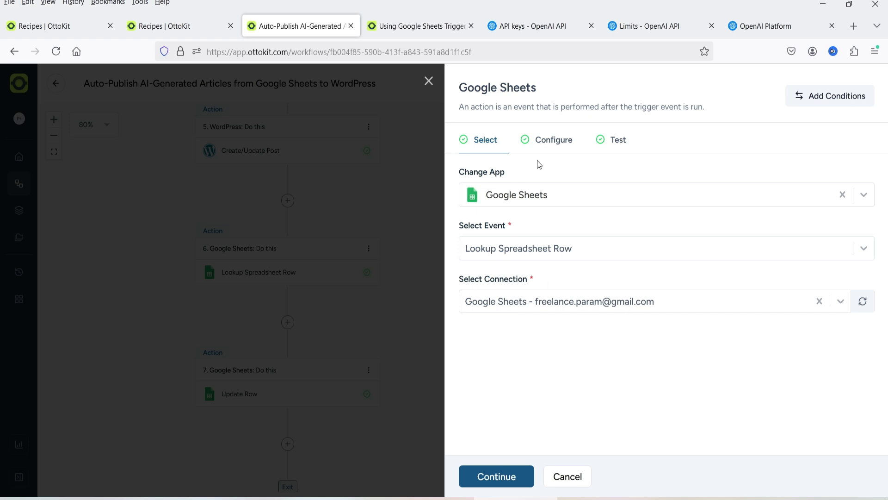
click(554, 141)
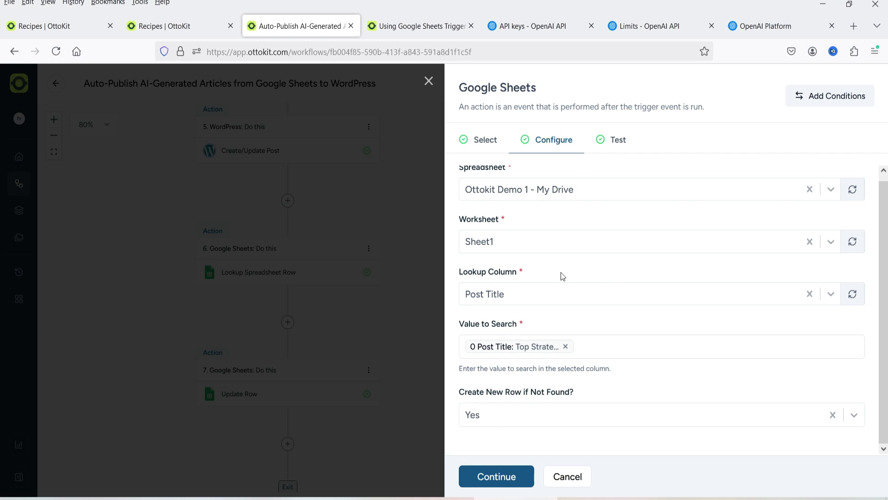
click(495, 475)
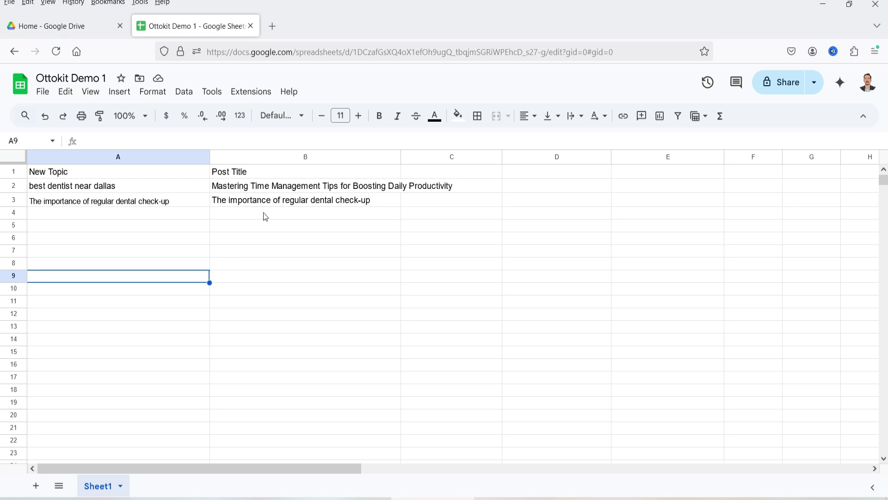
click(246, 202)
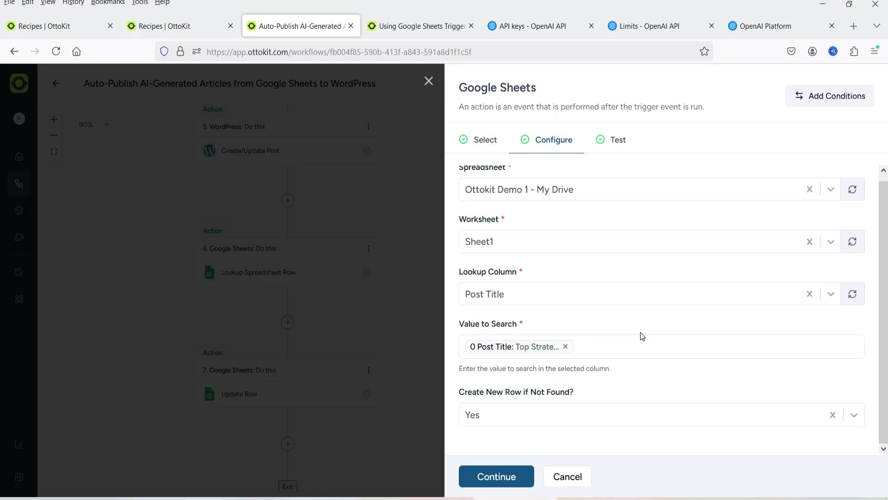
click(271, 387)
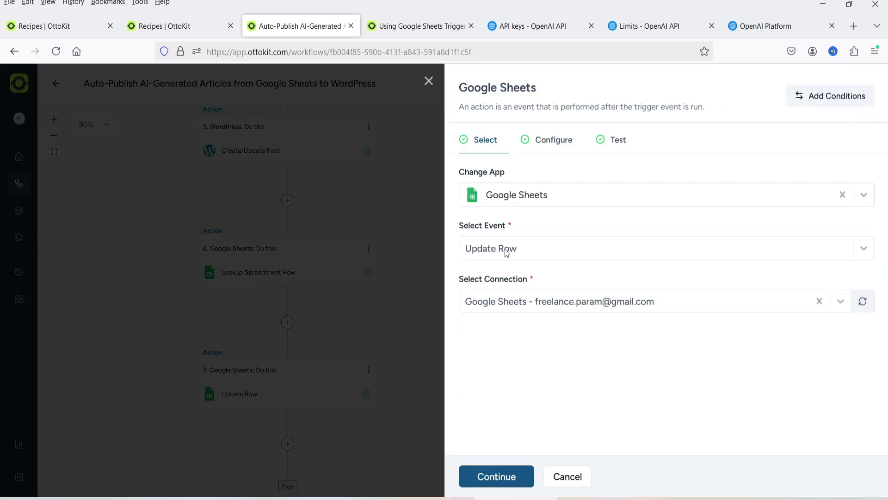
key(Escape)
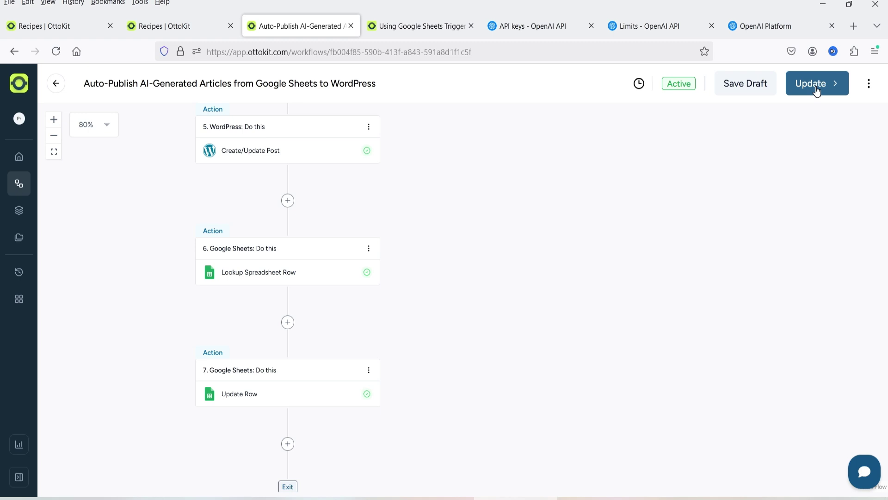
Switch to the Ottokit Demo 1 sheet and add "How to overcome dental anxiety - tips" in the New Topic column
key(alt+Tab)
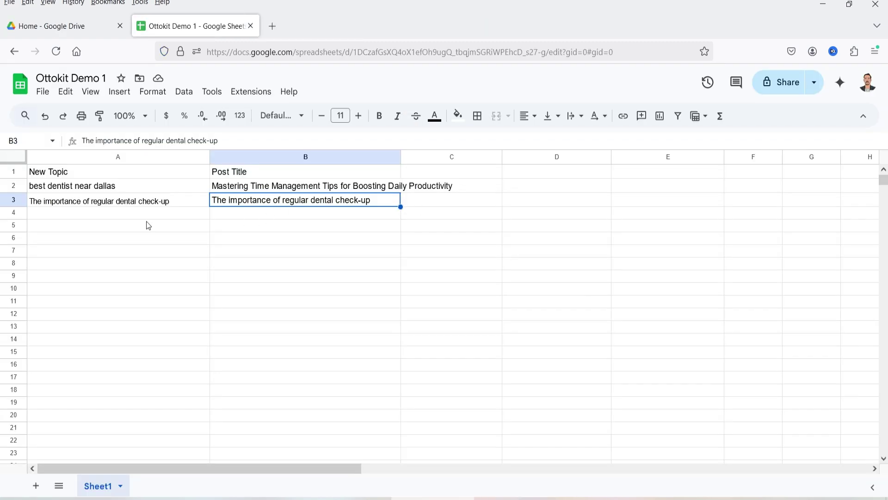
click(124, 216)
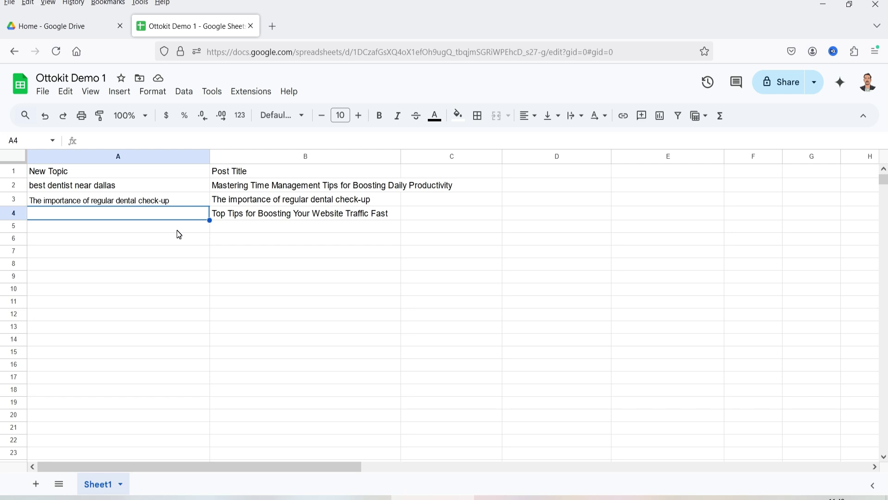
text(How to overcome d)
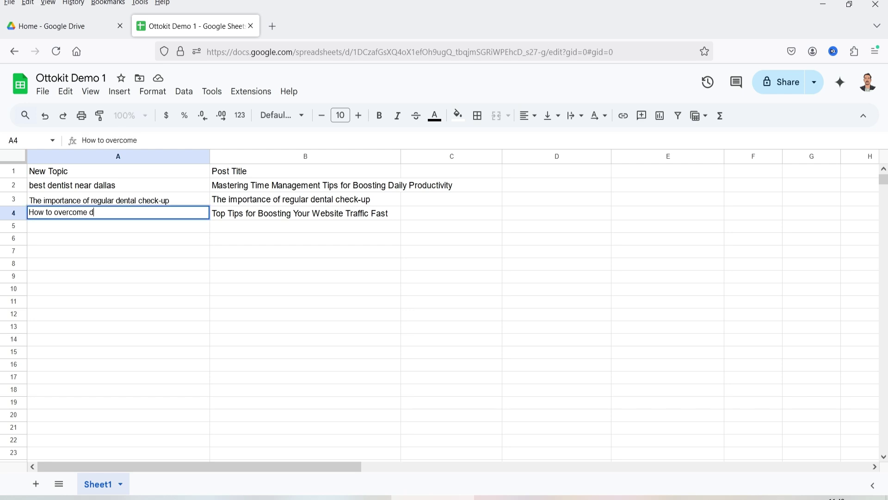
text(ental anxiety - tips)
key(Return)
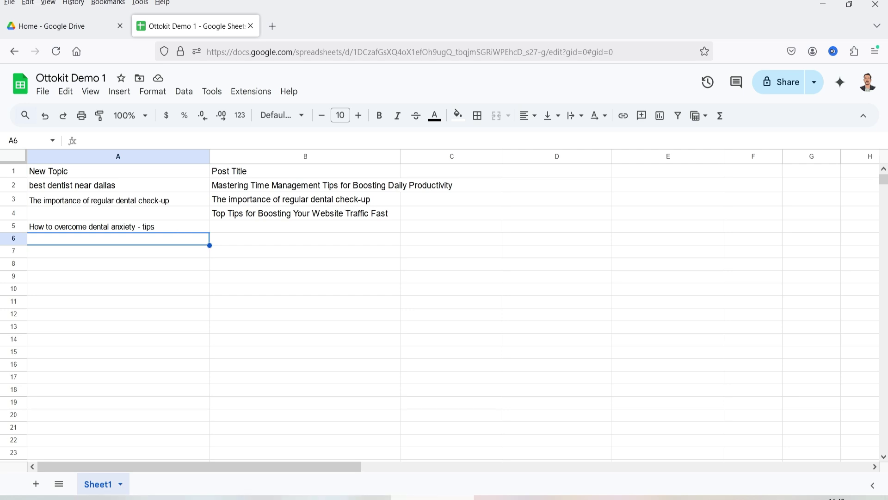
Glance at the OttoKit workflow, return to the Ottokit Demo 1 sheet and check the Post Title column for the new topic's title
key(alt+Tab)
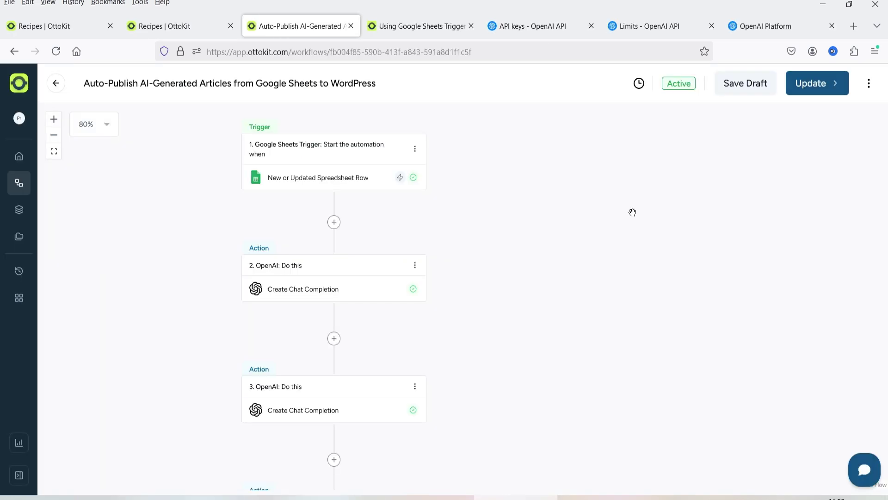
key(alt+Tab)
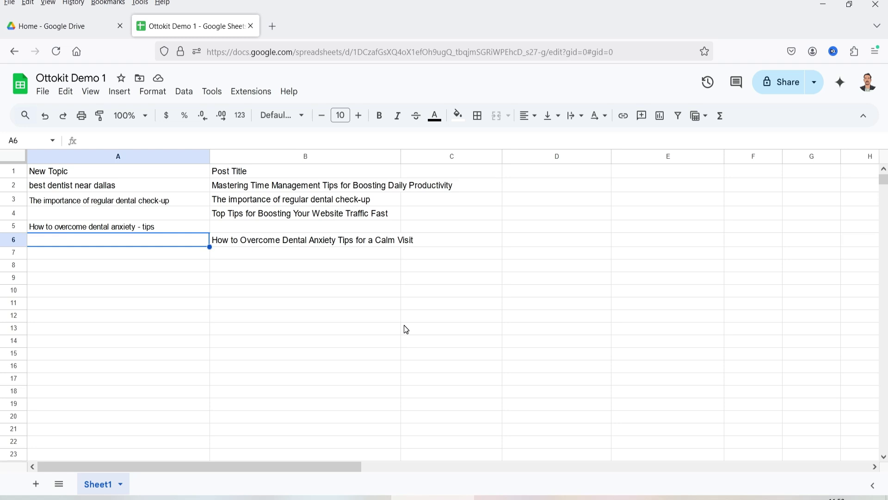
click(295, 246)
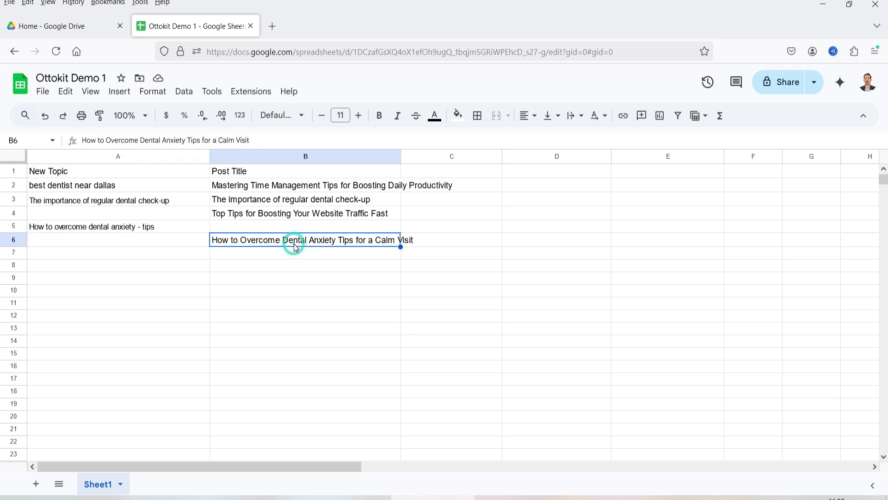
click(277, 243)
click(280, 225)
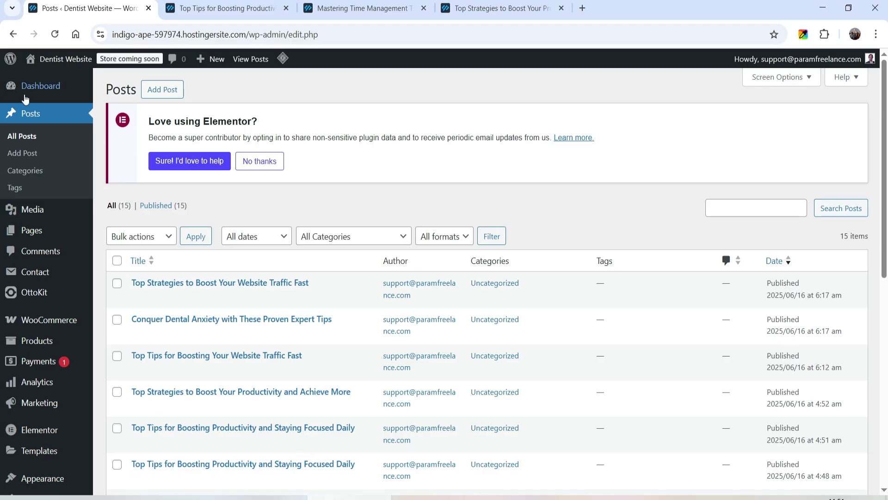
Refresh the WordPress posts list, review the published "How to Overcome Dental Anxiety Tips for a Calm Visit" post, and return to the OttoKit workflow
click(54, 33)
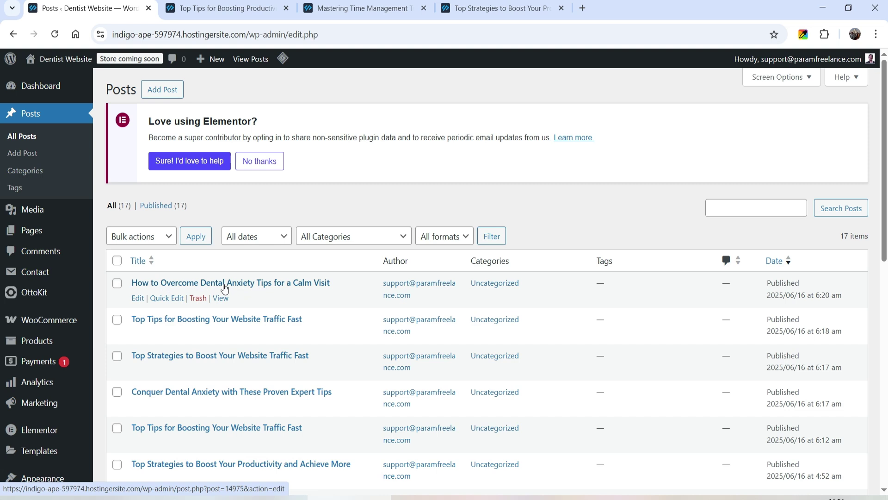
click(222, 298)
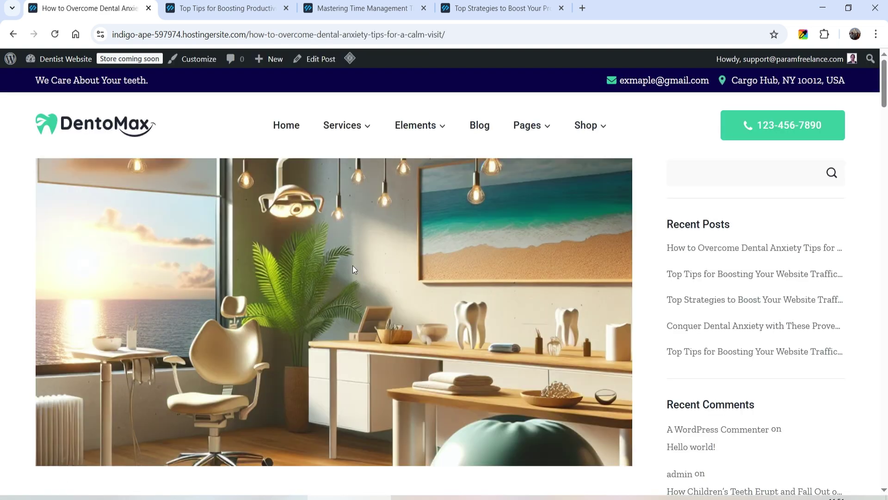
scroll(356, 252, down, 1)
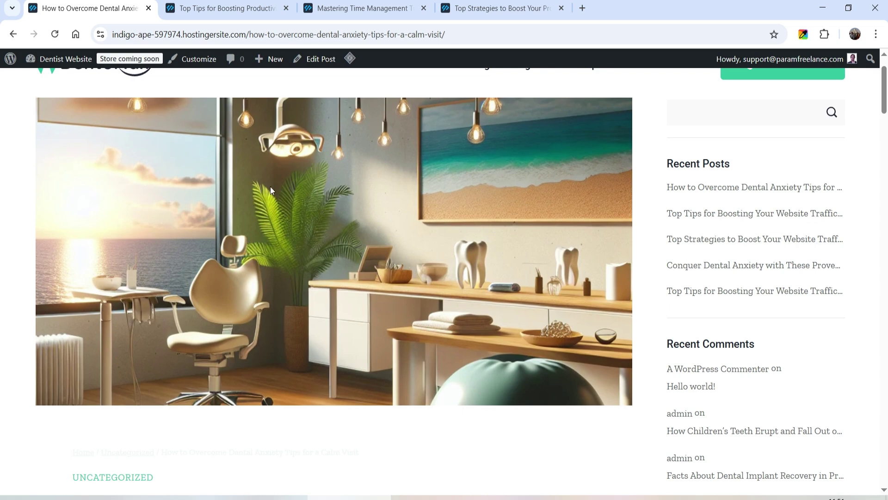
scroll(461, 202, down, 3)
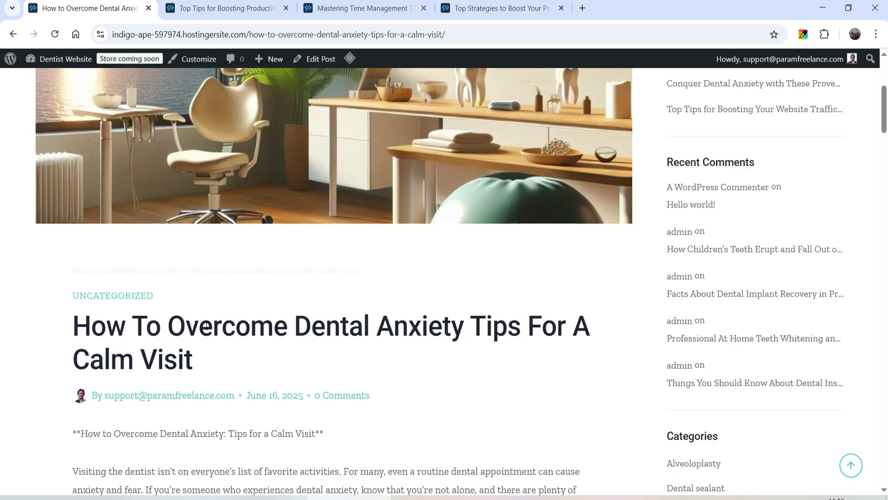
scroll(241, 251, down, 14)
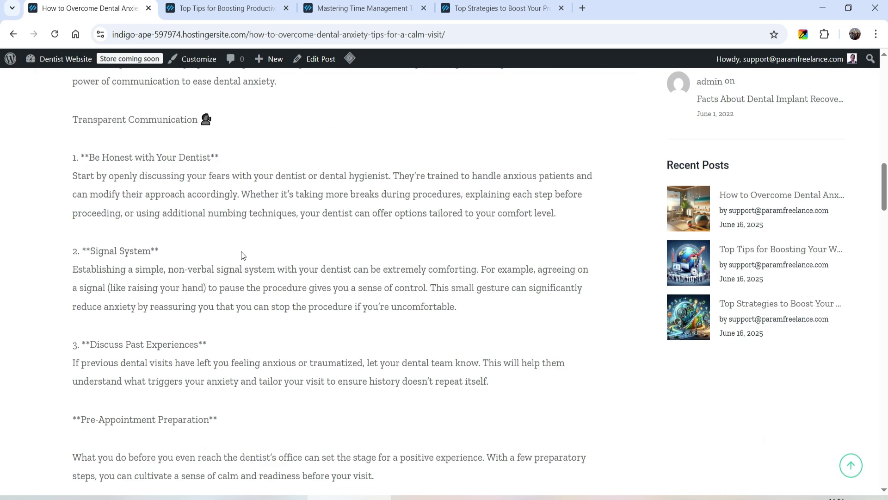
scroll(240, 251, down, 6)
key(Home)
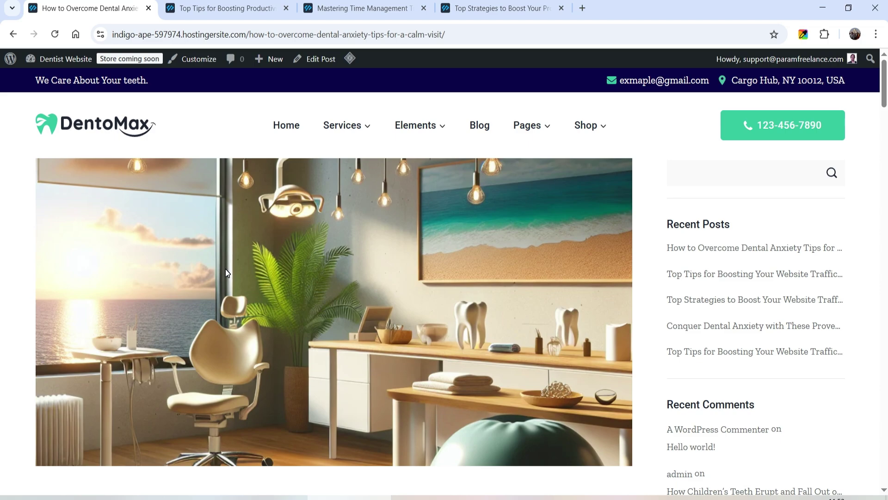
key(alt+Tab)
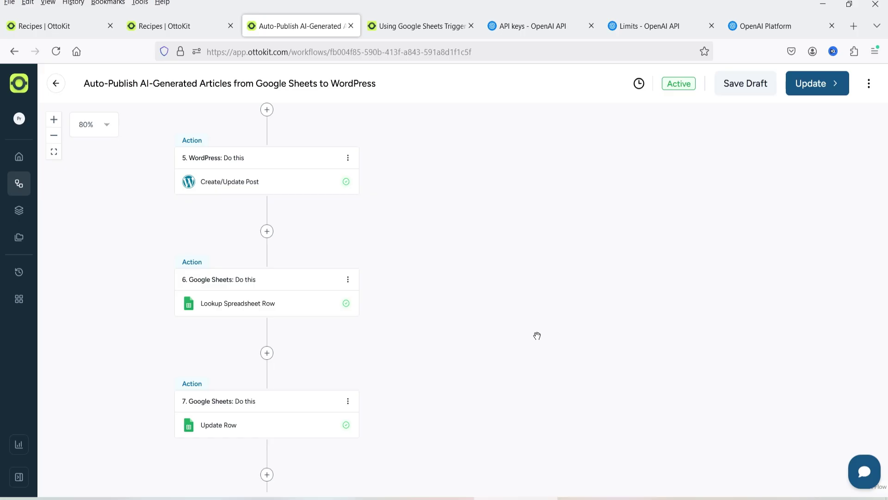